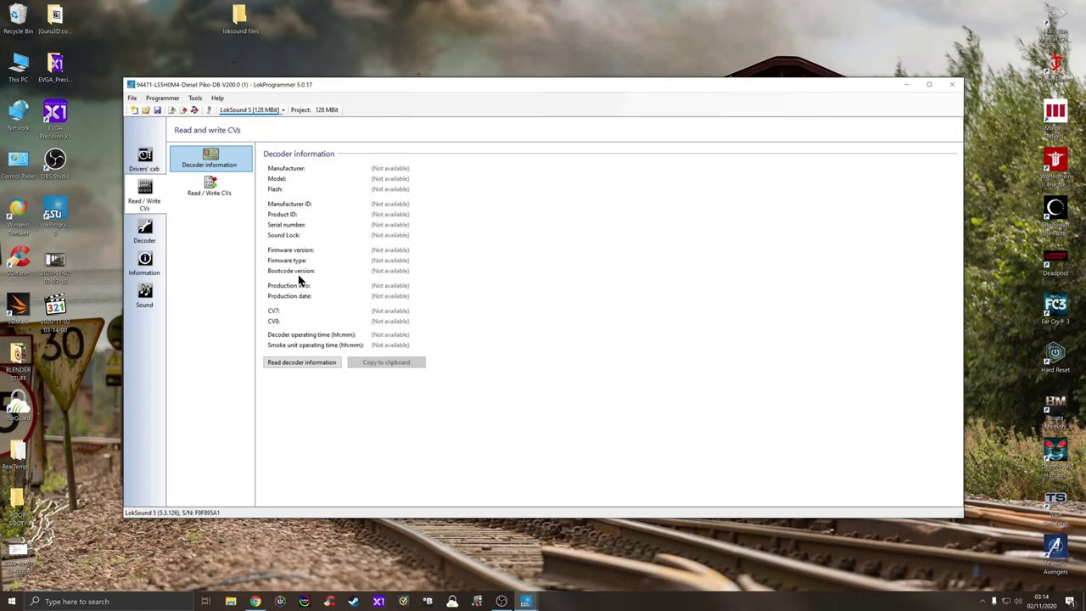
Read the decoder information from the connected LokSound 5 decoder
left_click(322, 364)
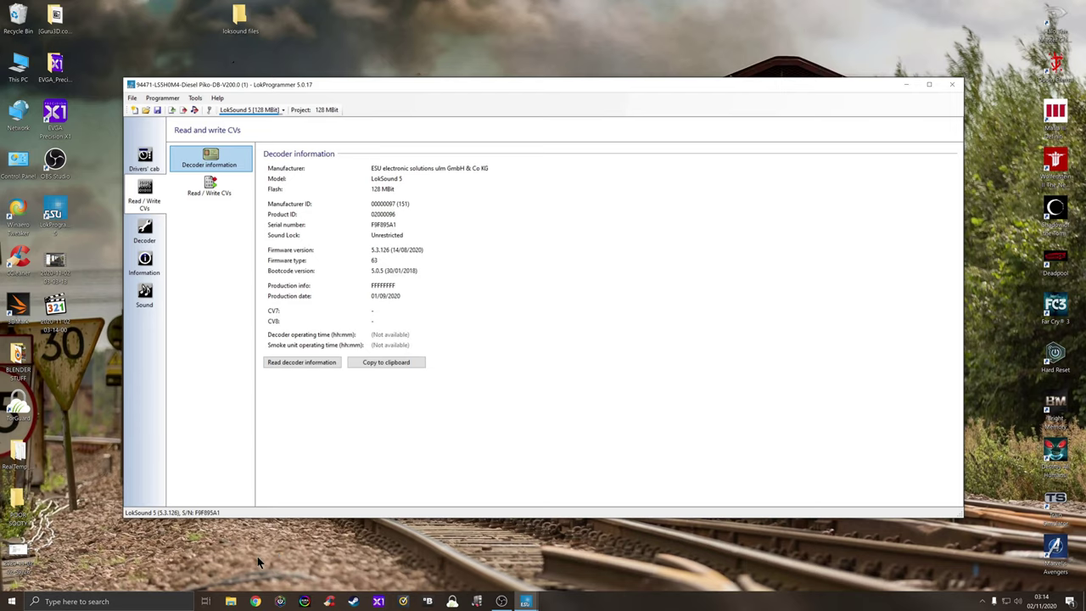
Switch to Chrome and open the ESU account page at esu.eu/en/myesu/login/
left_click(255, 602)
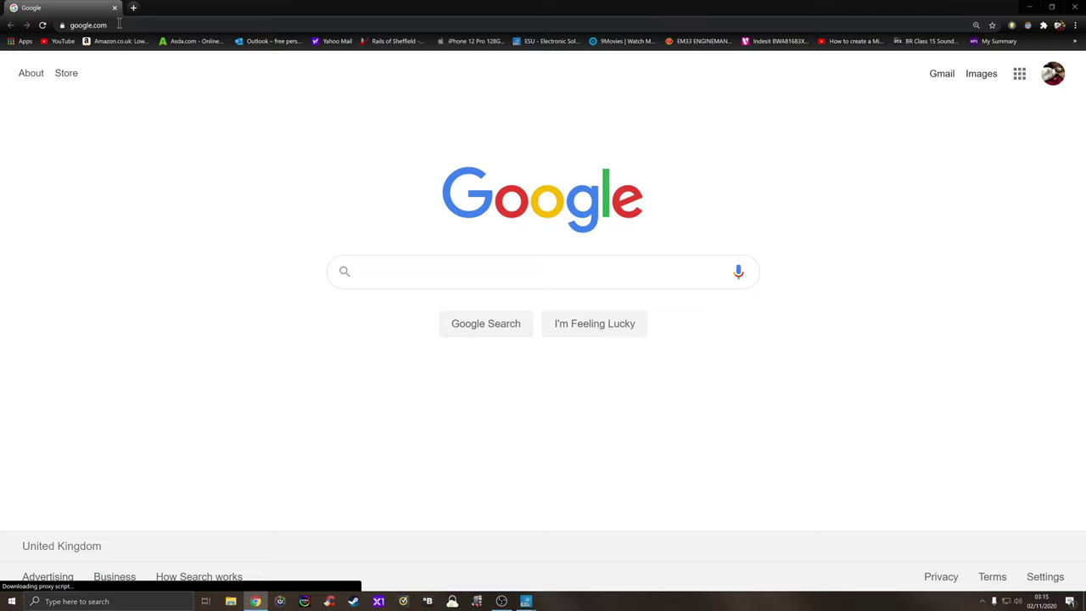
left_click(118, 24)
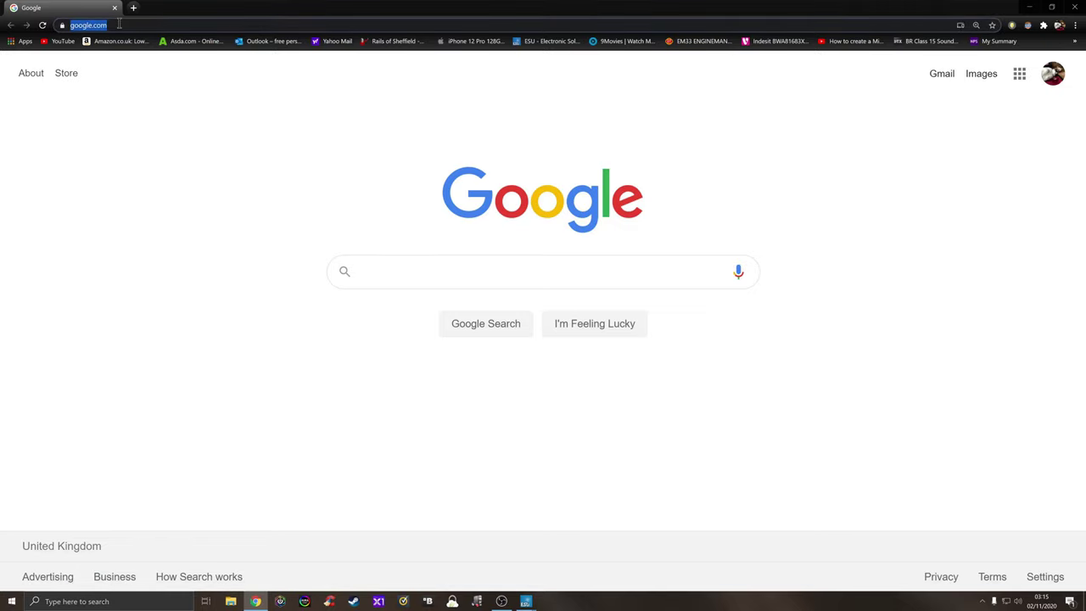
type("esu.eu/en/myesu/login/")
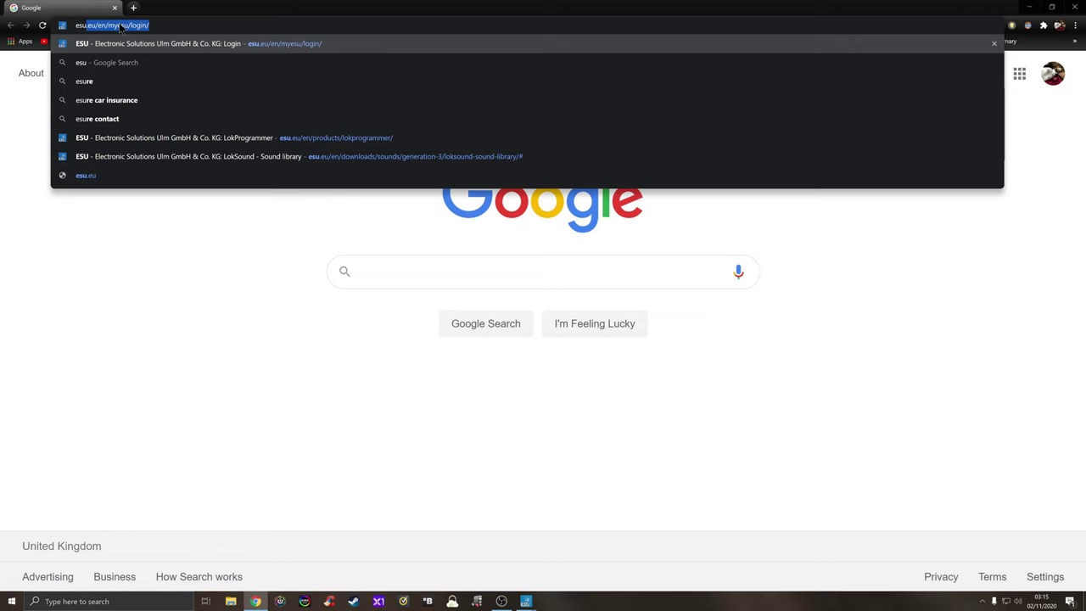
key("Return")
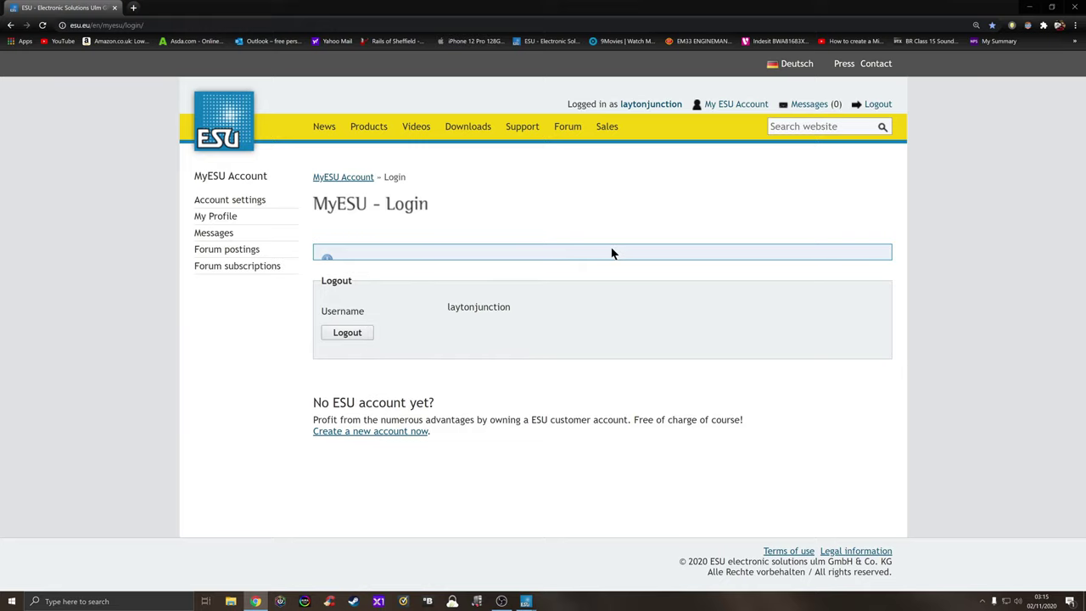
Go to the sound file downloads on the ESU website and open the LokSound 5 family projects
left_click(496, 131)
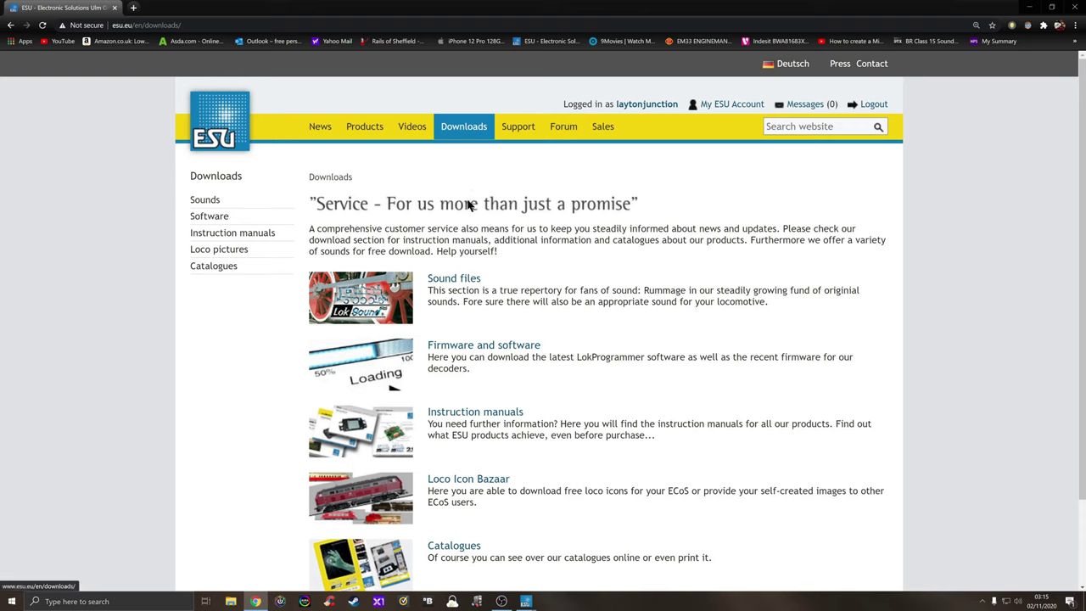
left_click(452, 279)
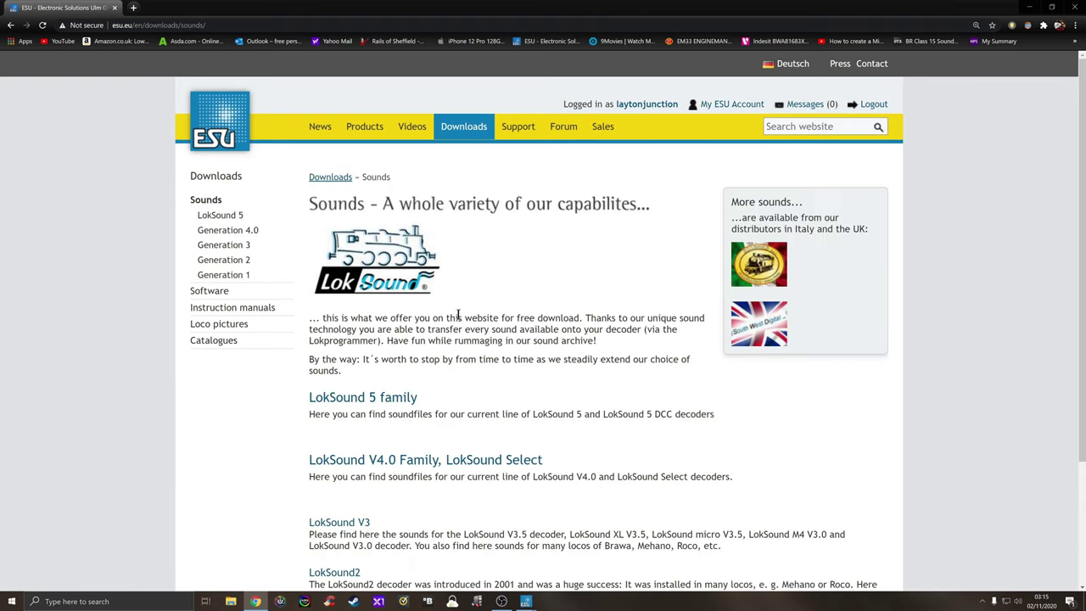
scroll(458, 316, "down", 2)
left_click(396, 250)
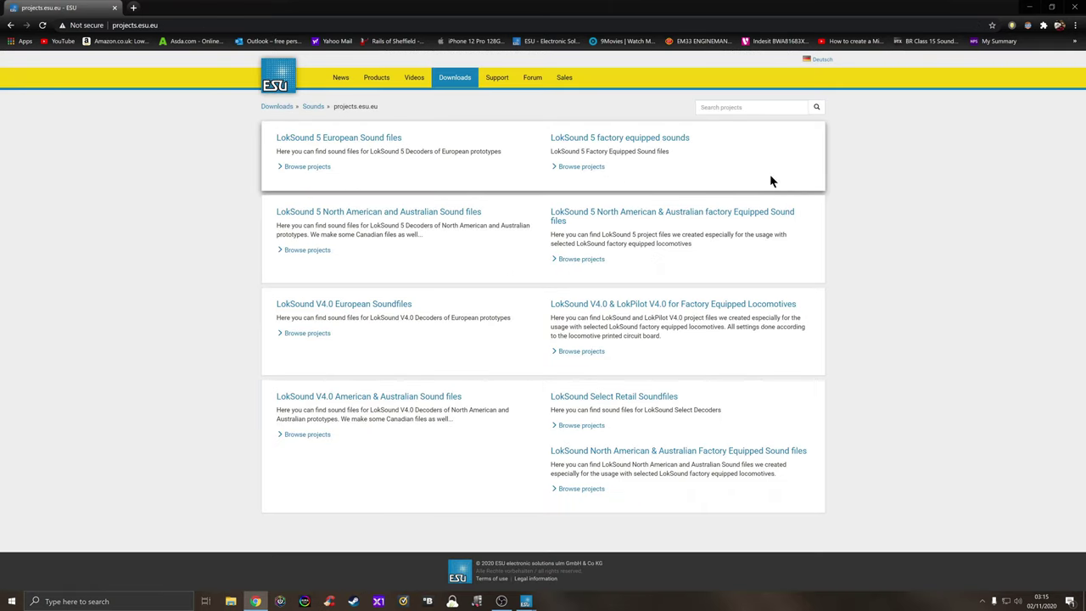
Search the ESU sound projects for v200
left_click(759, 106)
left_click(729, 128)
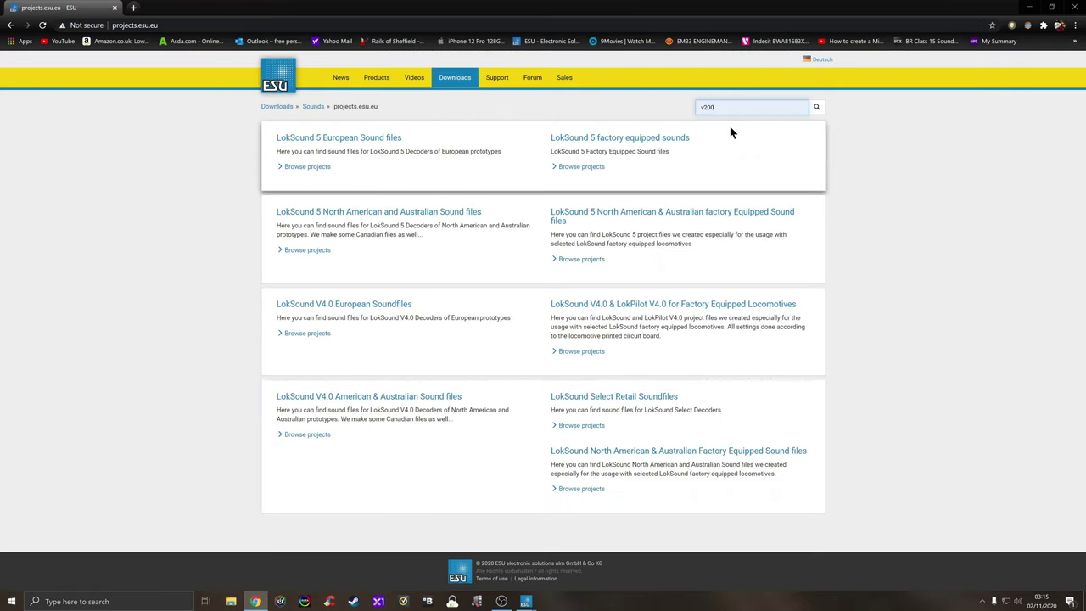
left_click(816, 106)
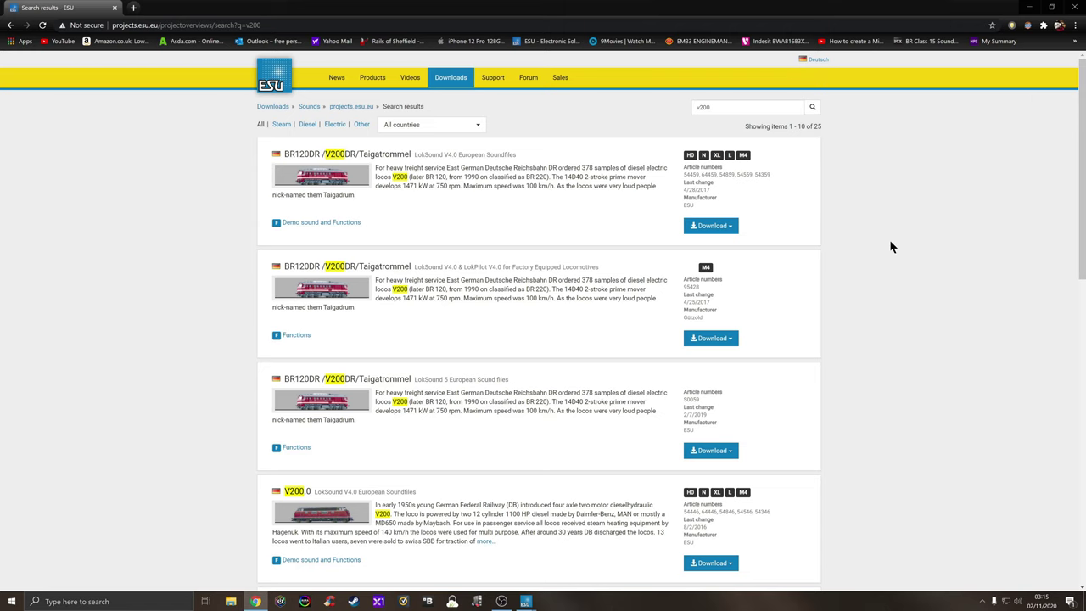
Find the V200.0 entry under LokSound 5 factory equipped sounds, expand its demo video and functions, and play the video
scroll(614, 291, "down", 3)
scroll(614, 291, "down", 1)
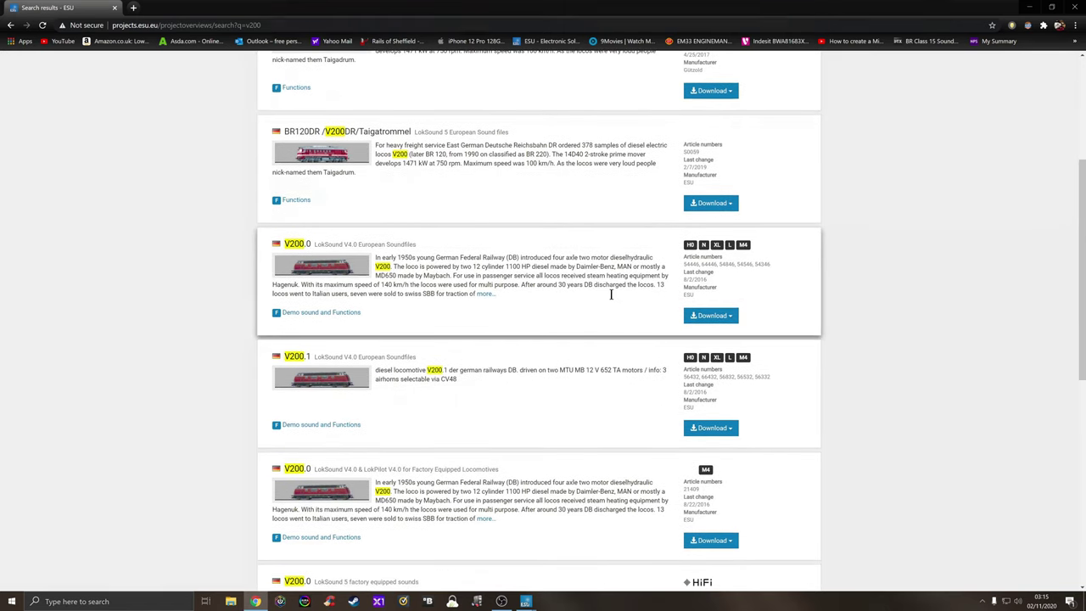
scroll(484, 288, "down", 4)
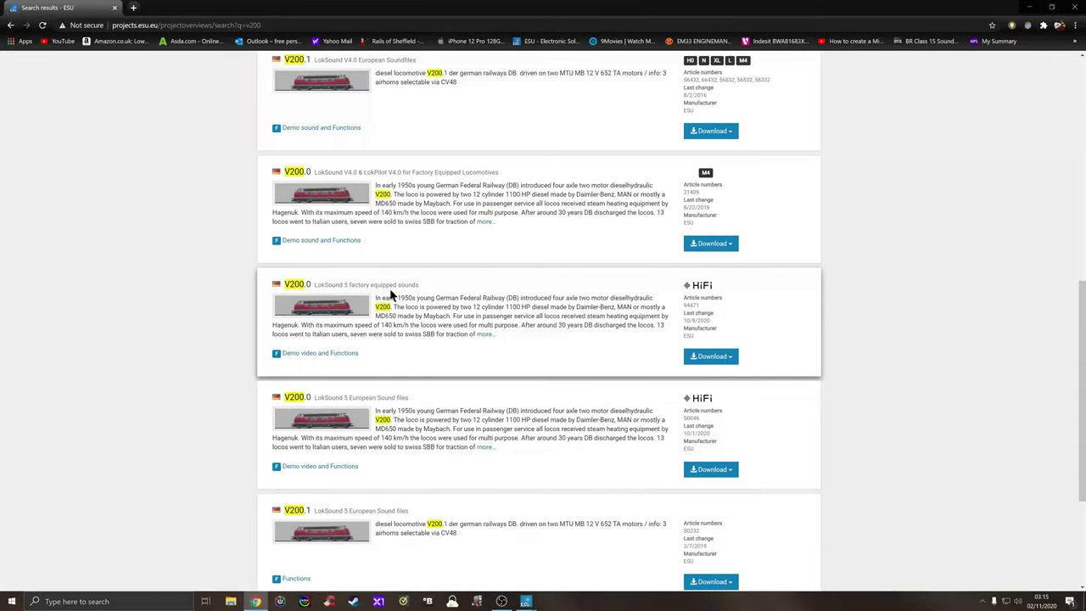
left_click(342, 354)
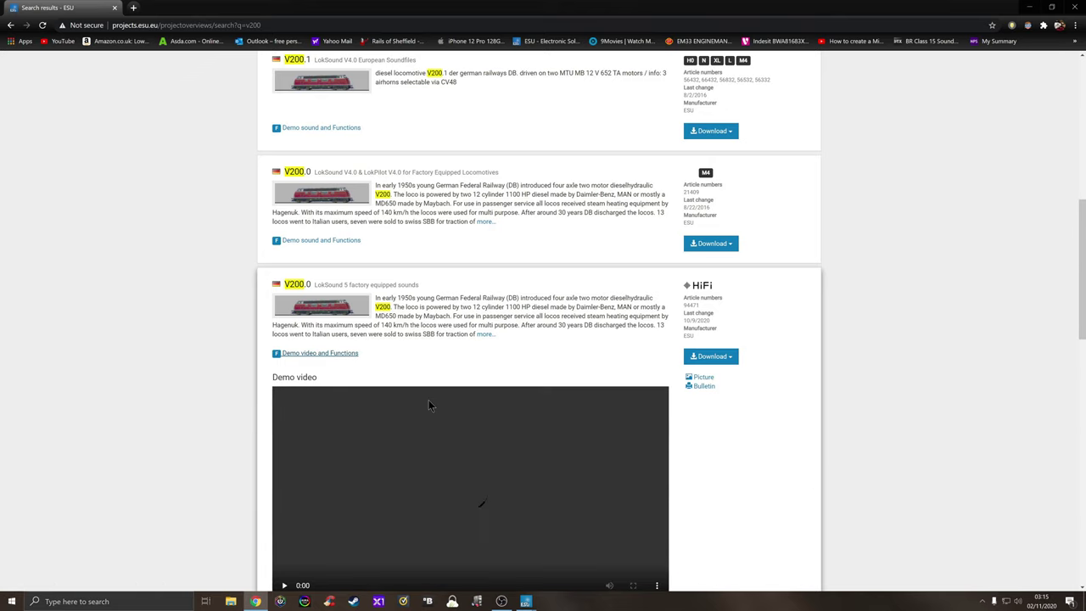
scroll(428, 403, "down", 2)
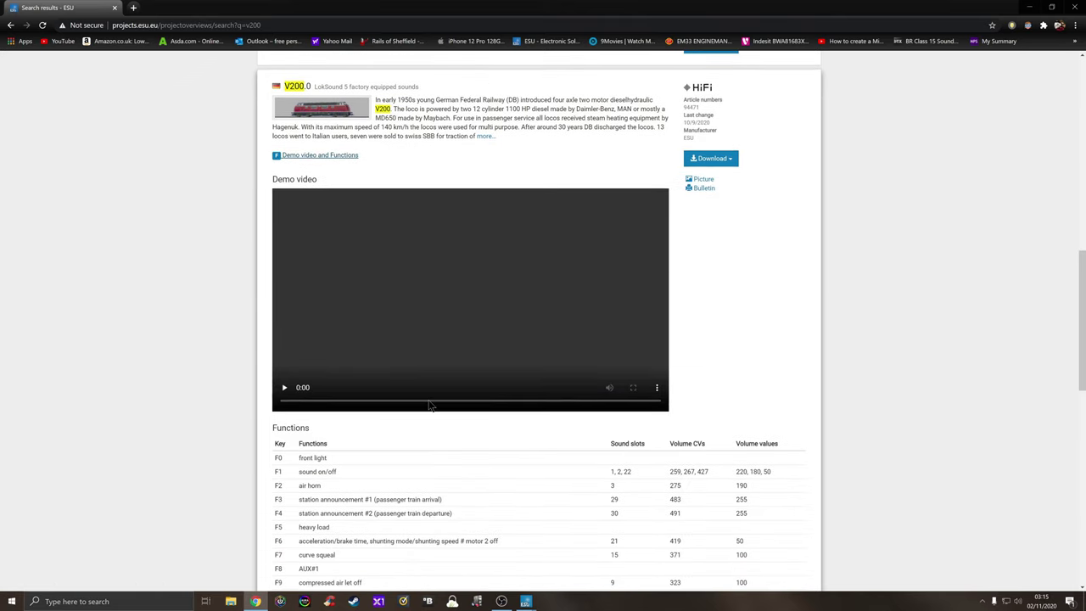
left_click(285, 389)
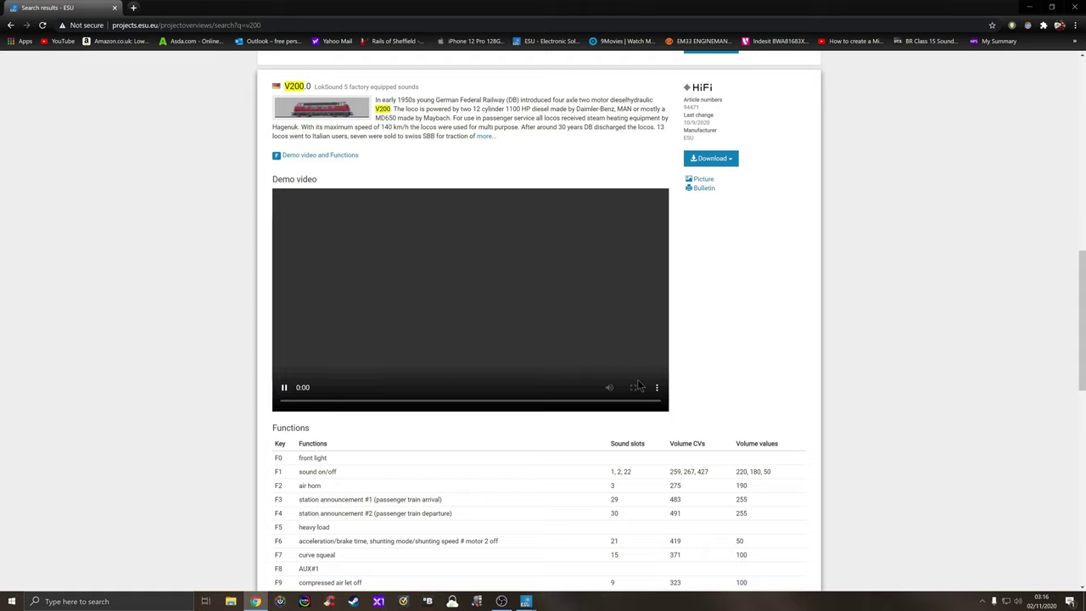
Examine the V200.0 function table with its keys, sound slots, volume CVs and volume values while the demo video runs
scroll(769, 386, "down", 1)
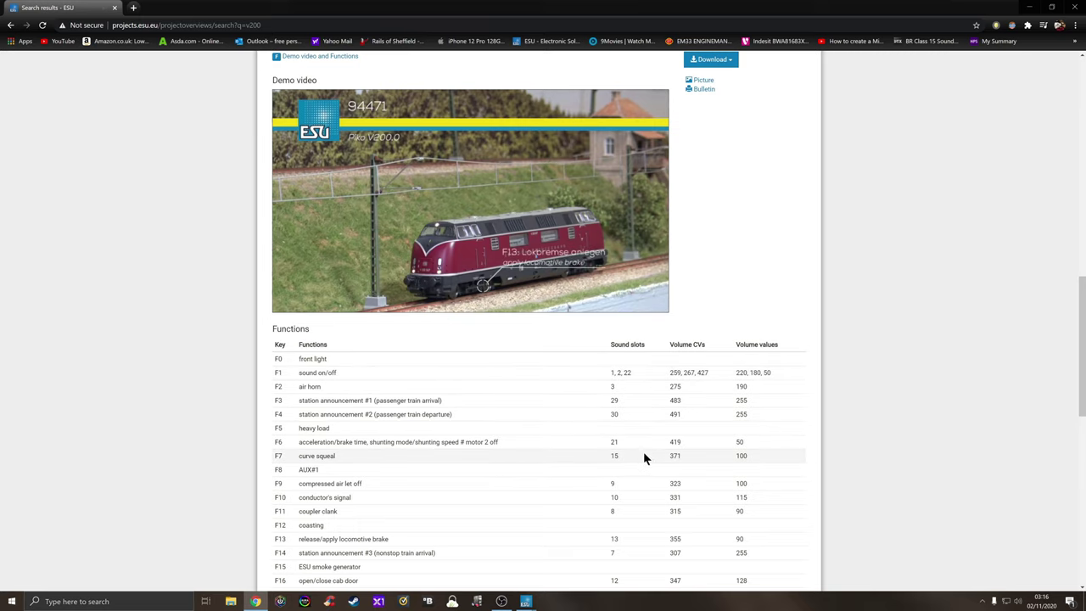
scroll(643, 452, "down", 1)
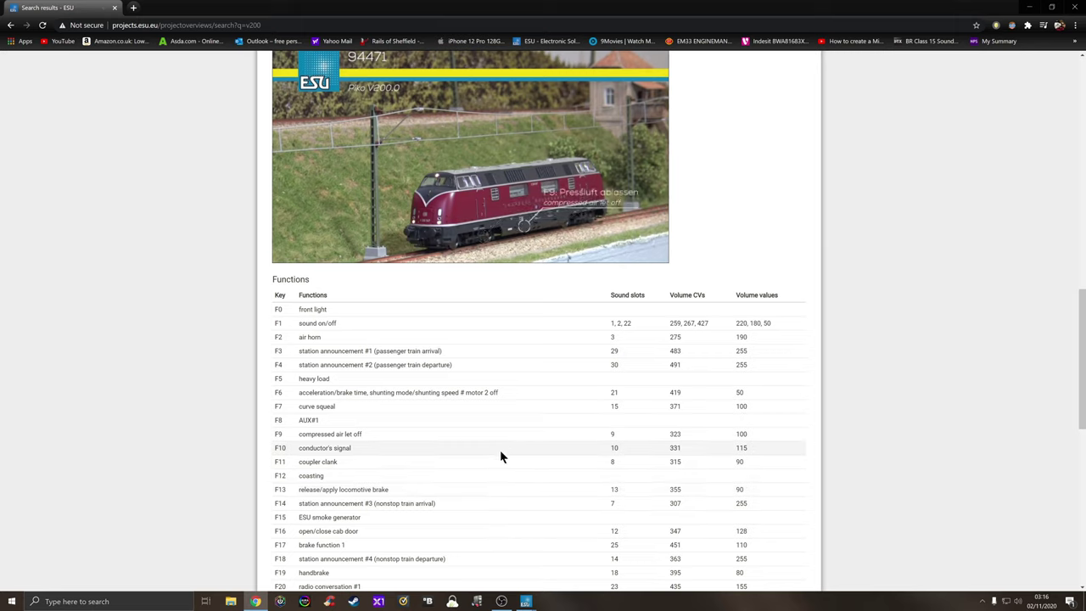
scroll(481, 458, "down", 1)
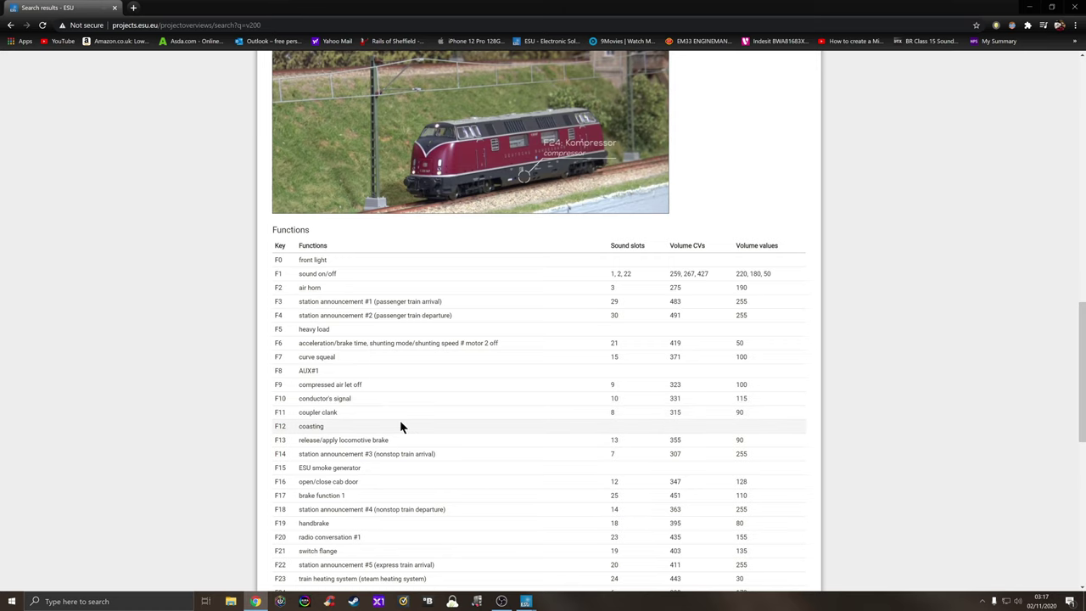
scroll(372, 422, "down", 2)
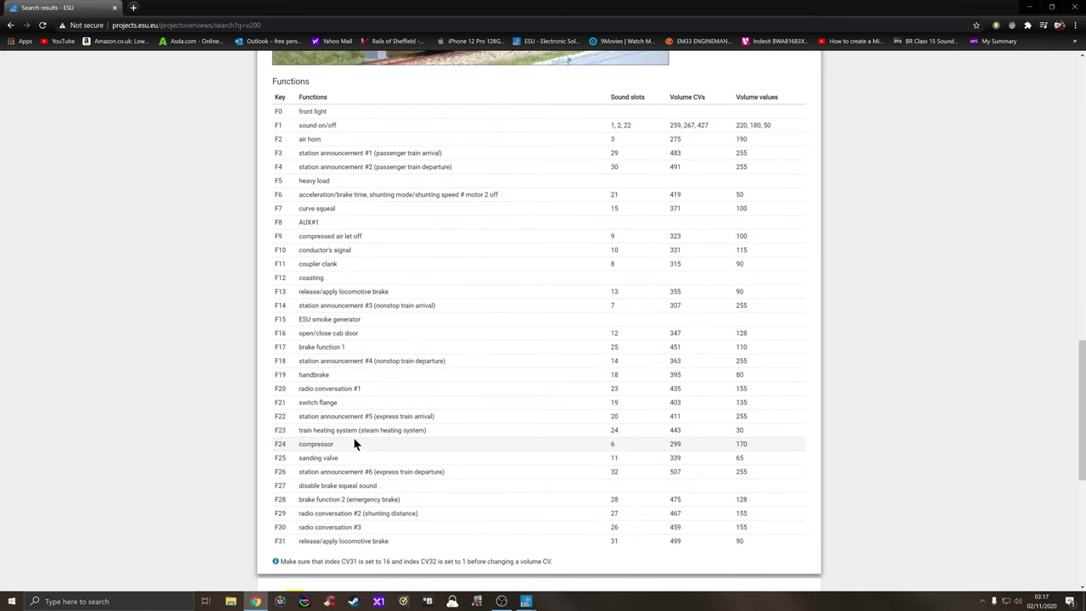
scroll(441, 438, "up", 3)
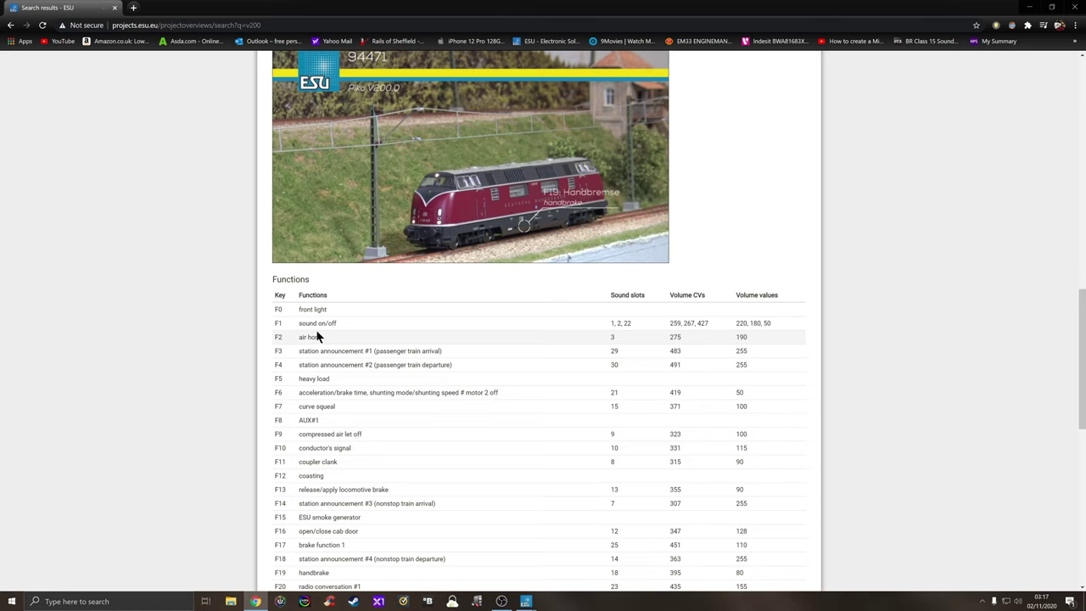
scroll(315, 337, "down", 1)
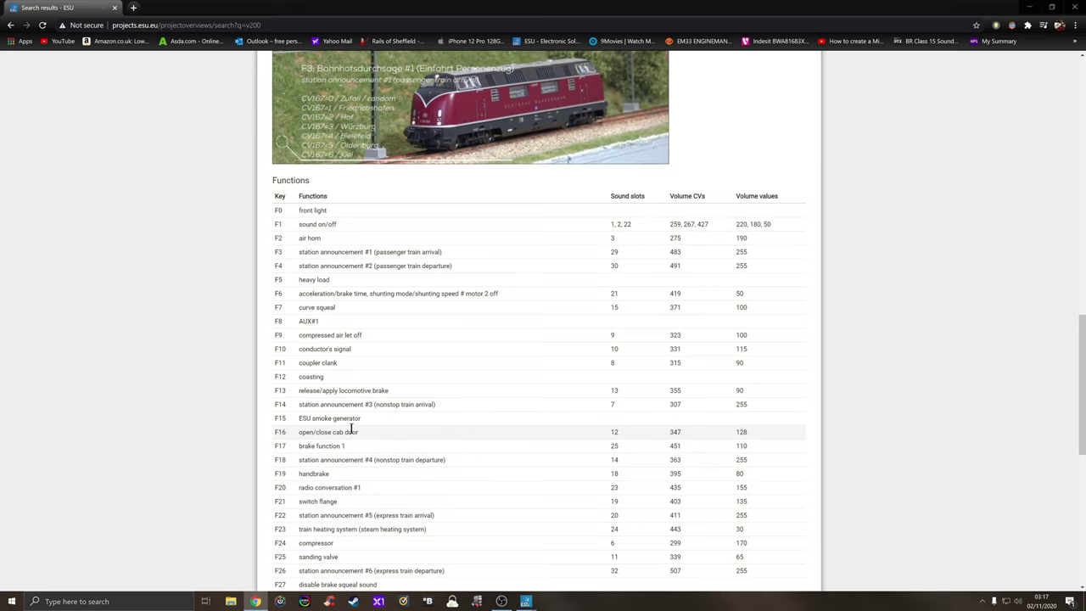
scroll(362, 423, "up", 1)
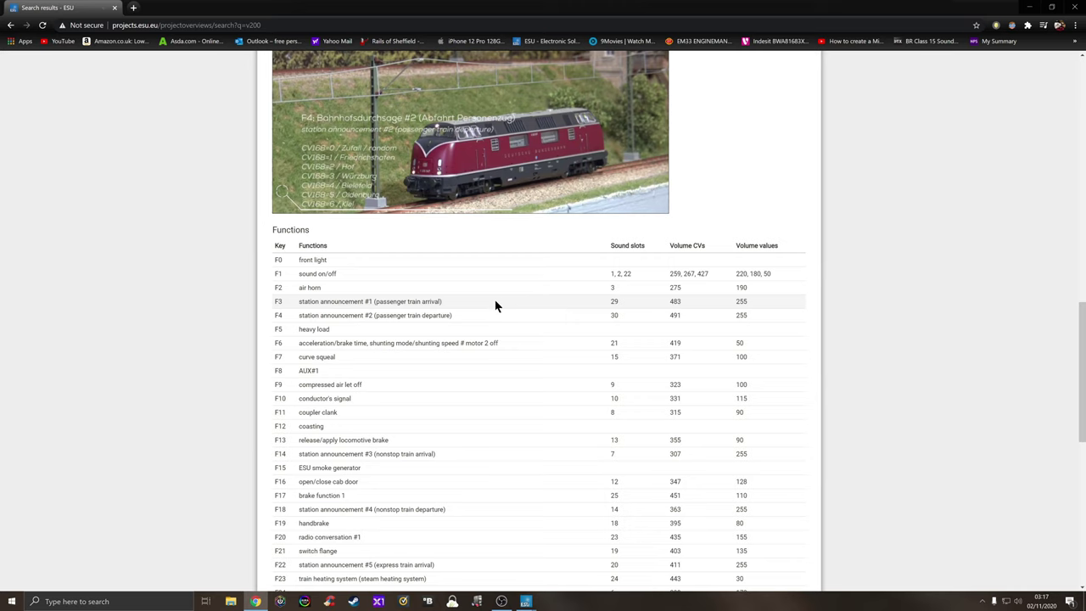
scroll(519, 279, "up", 2)
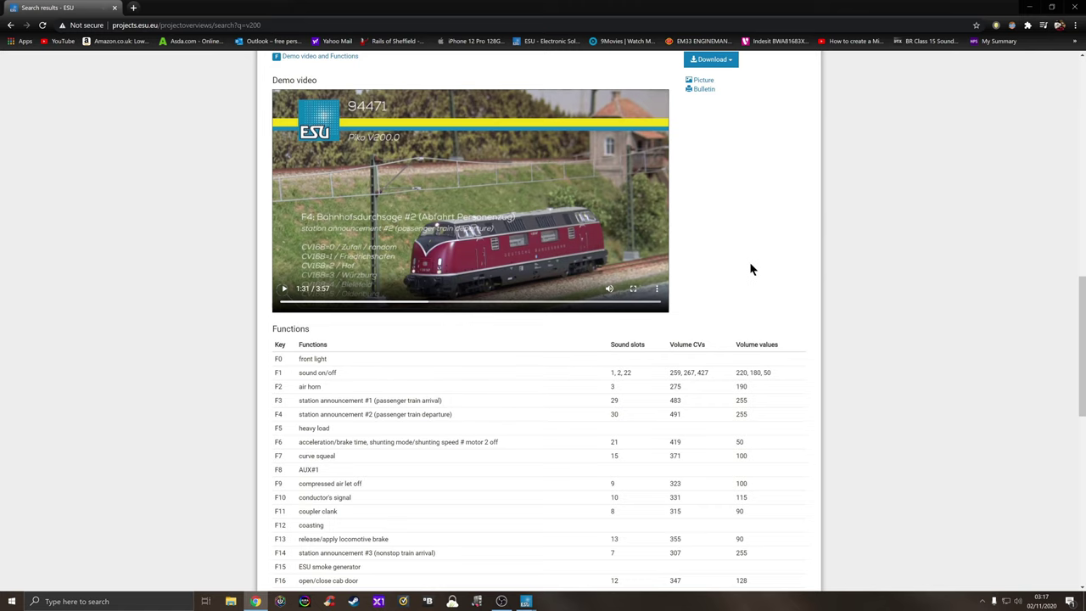
Download the 94471 - LokSound 5 file of the V200.0 factory equipped sound project and accept its license agreement
scroll(749, 268, "up", 1)
scroll(750, 262, "up", 2)
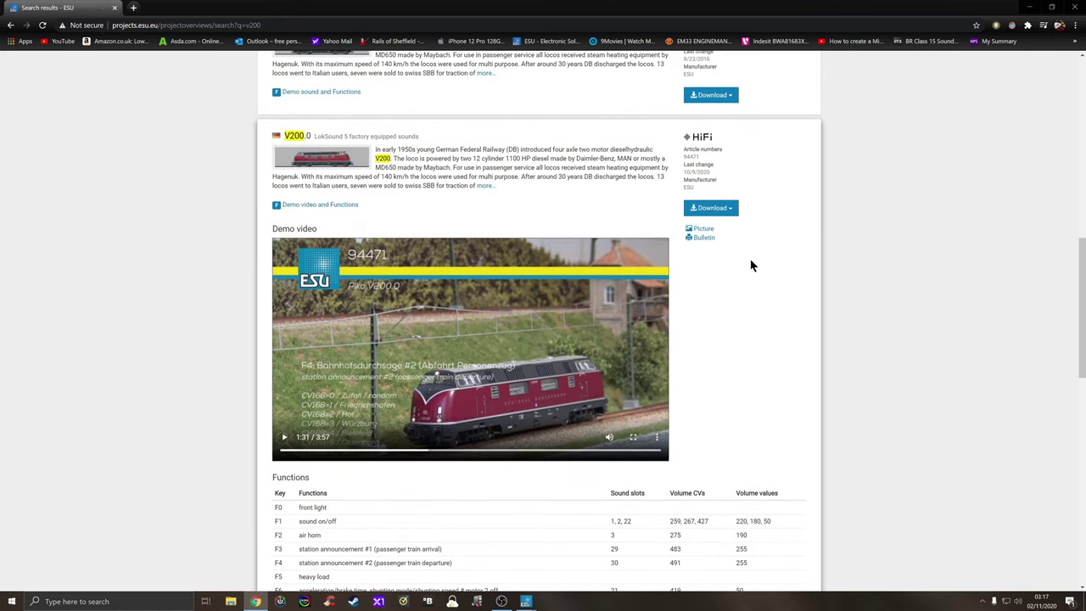
left_click(709, 208)
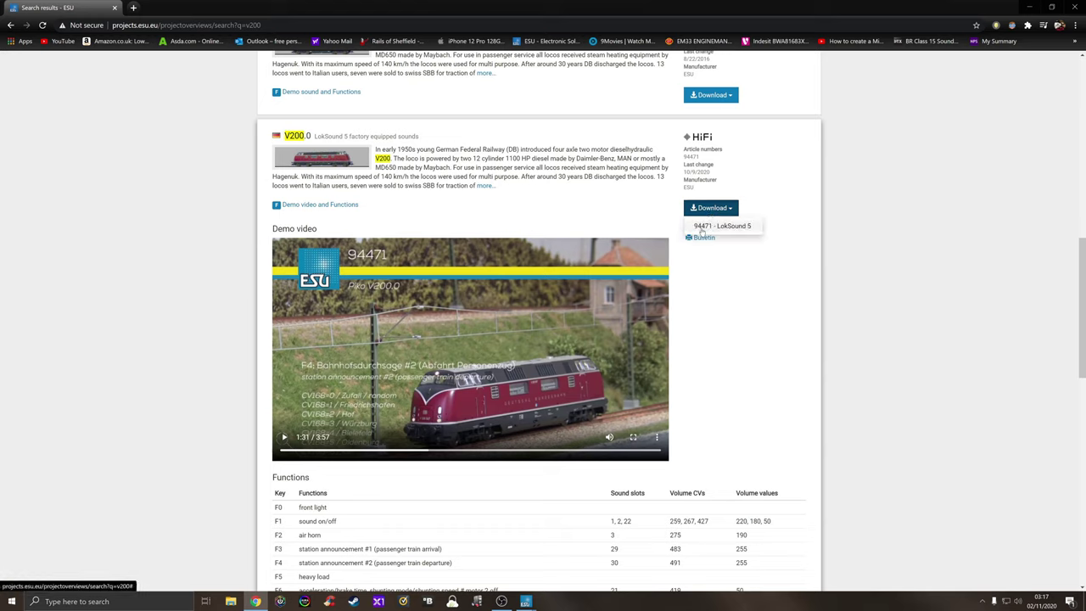
left_click(744, 227)
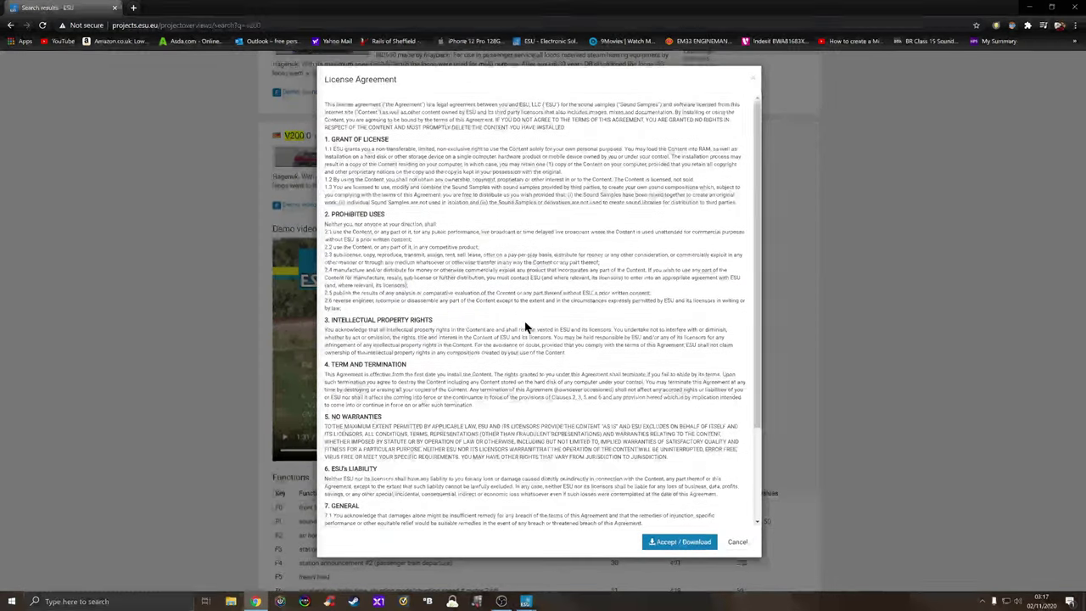
scroll(521, 342, "down", 1)
scroll(522, 342, "down", 2)
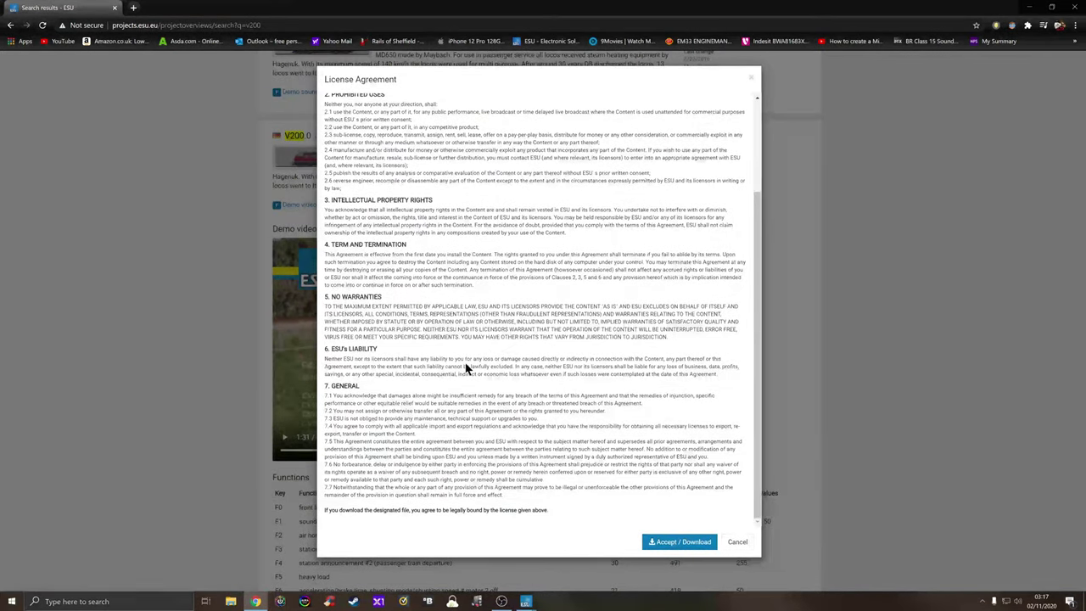
left_click(672, 541)
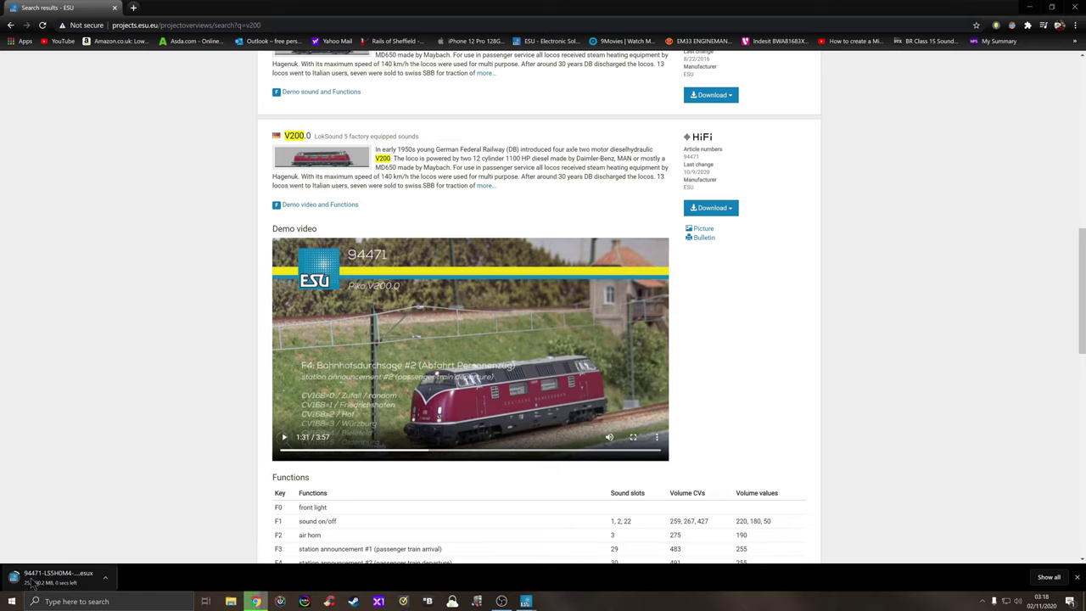
Show the downloaded sound project in its folder and copy the file 94471-LS5H0M4-Diesel Piko-DB-V200.0 (2)
left_click(105, 578)
left_click(152, 545)
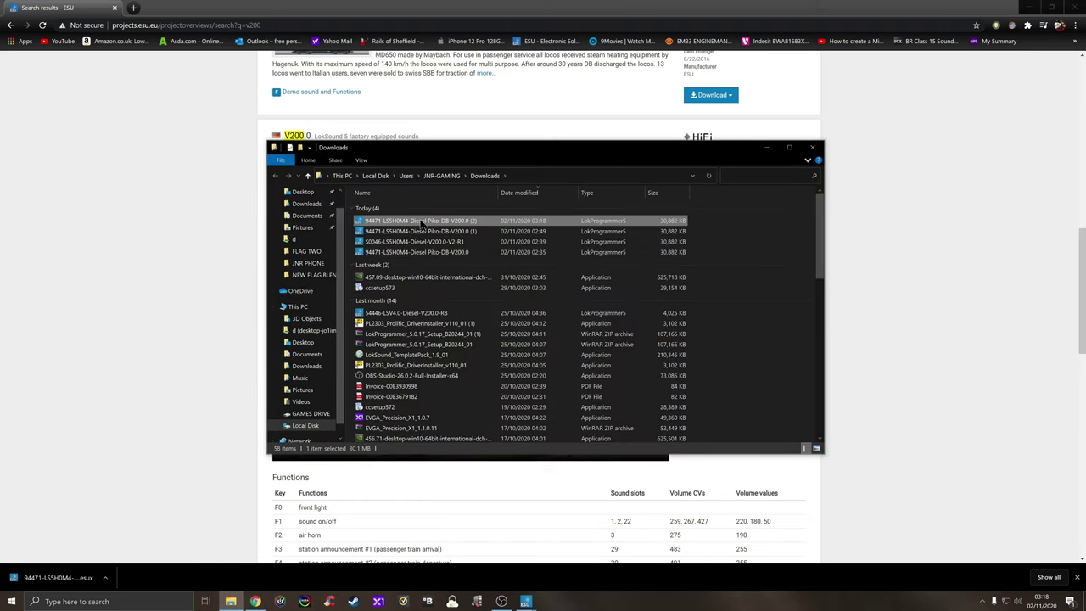
right_click(420, 222)
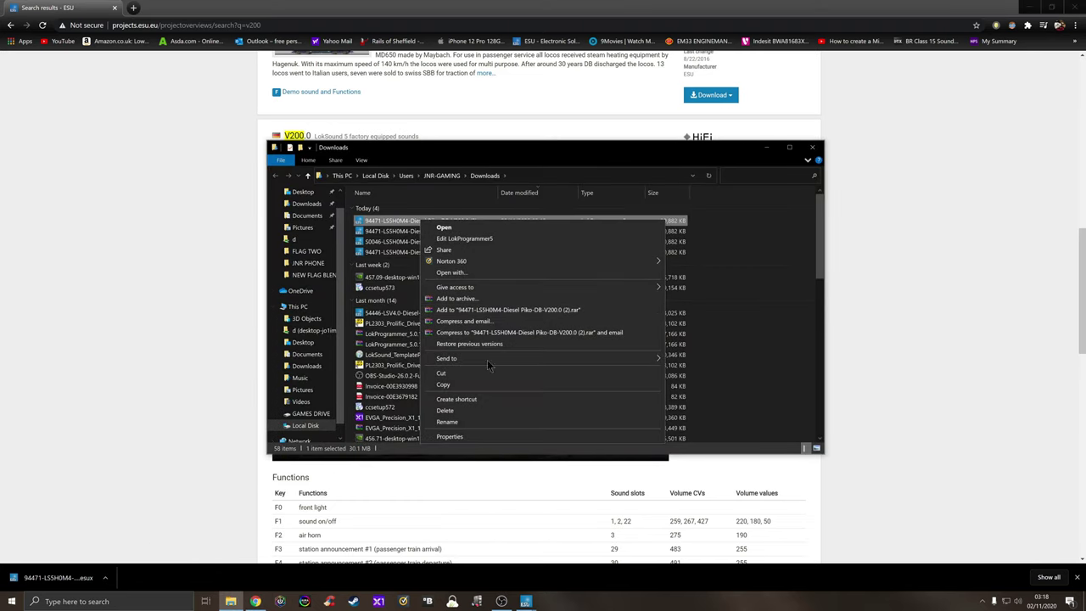
left_click(489, 384)
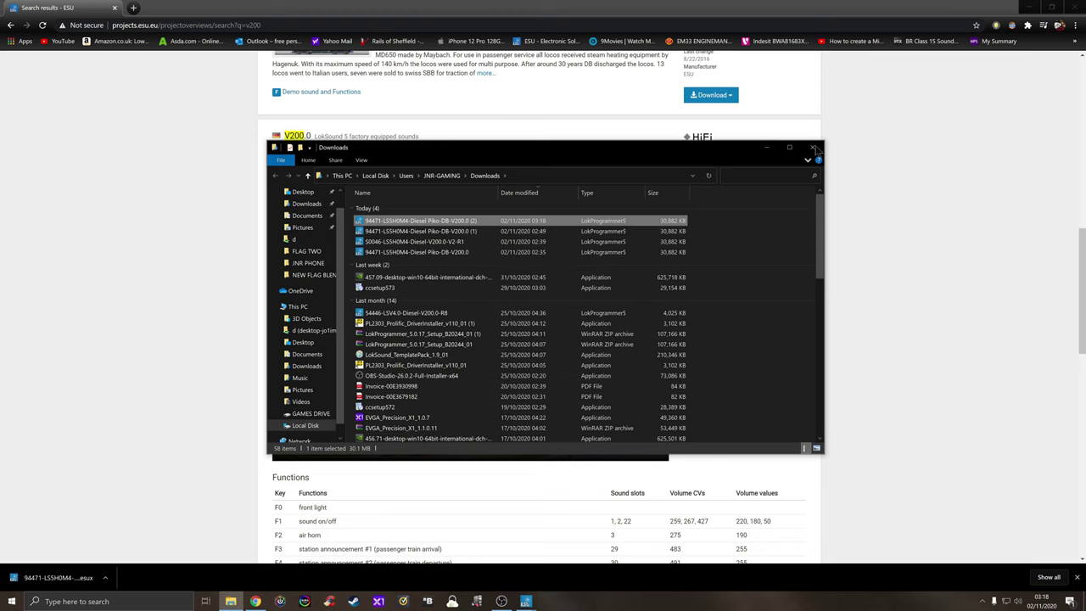
Close the Downloads folder, minimize the browser and paste the copied sound project onto the desktop
left_click(813, 149)
left_click(1030, 8)
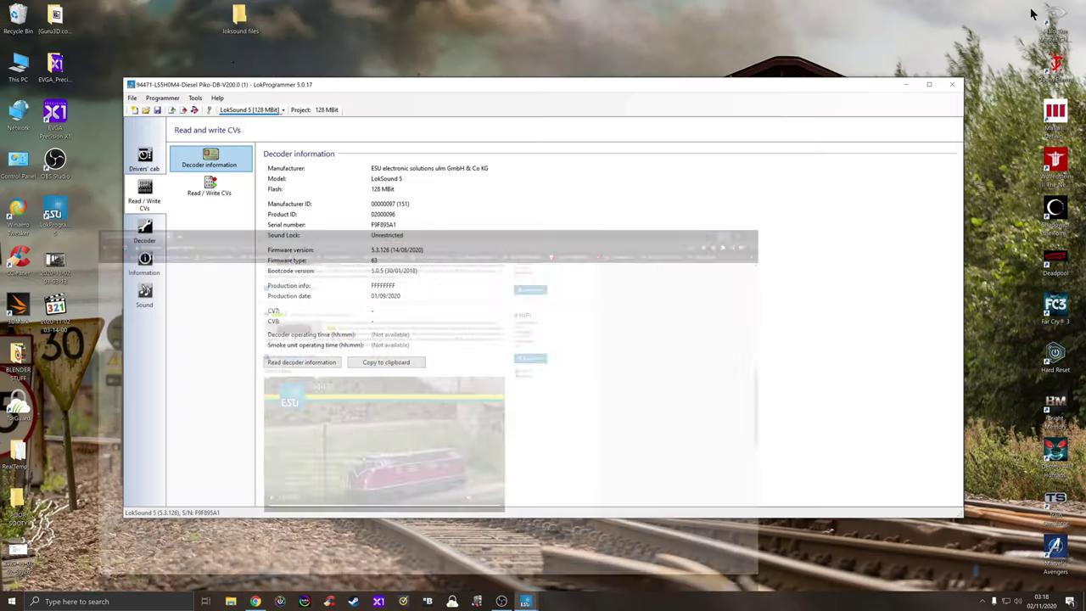
right_click(49, 455)
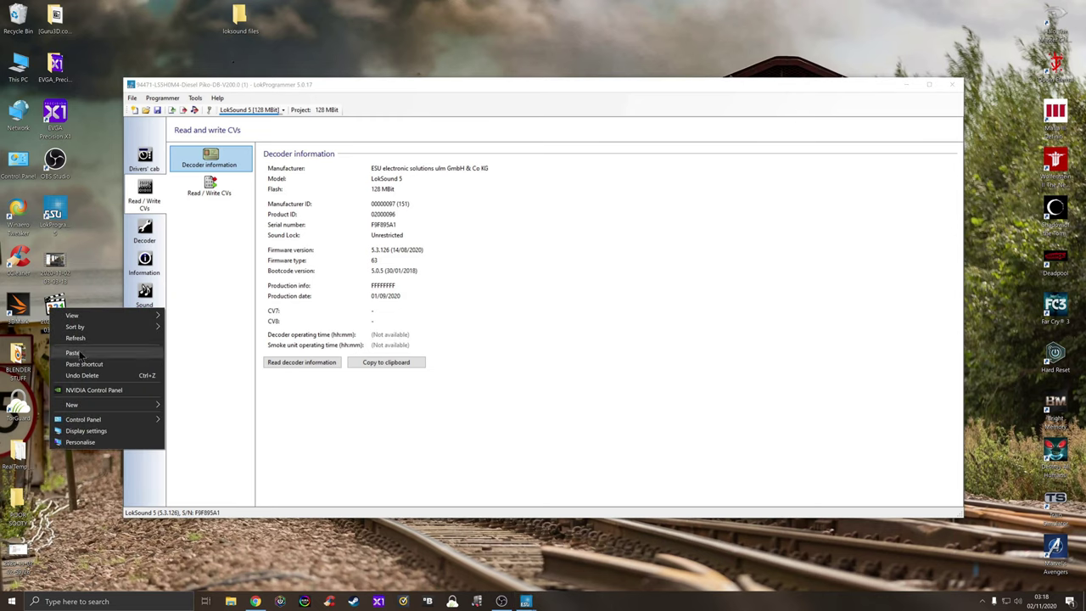
left_click(80, 354)
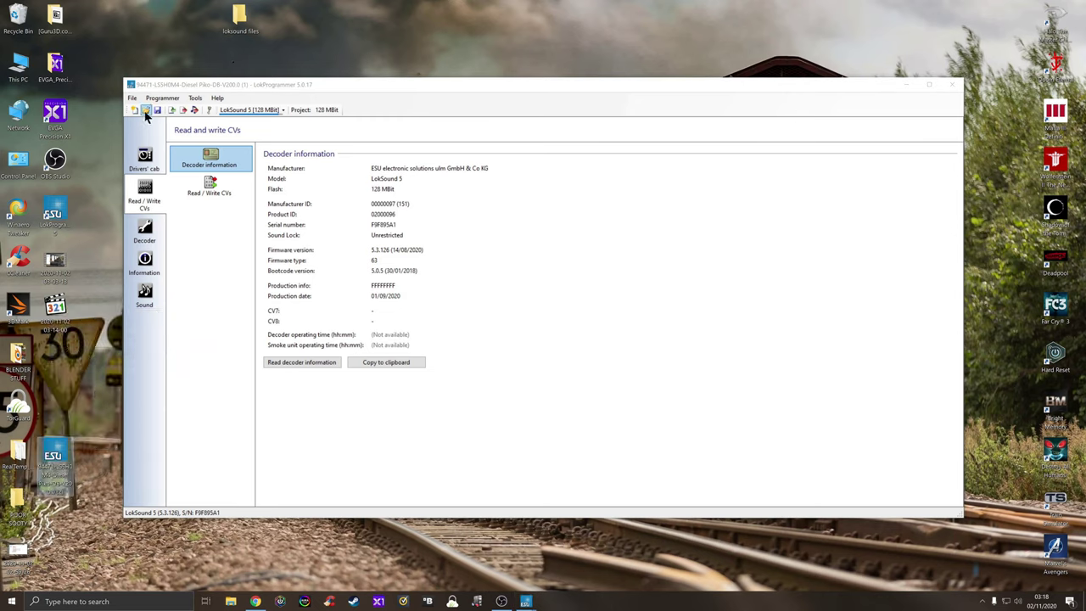
left_click(184, 113)
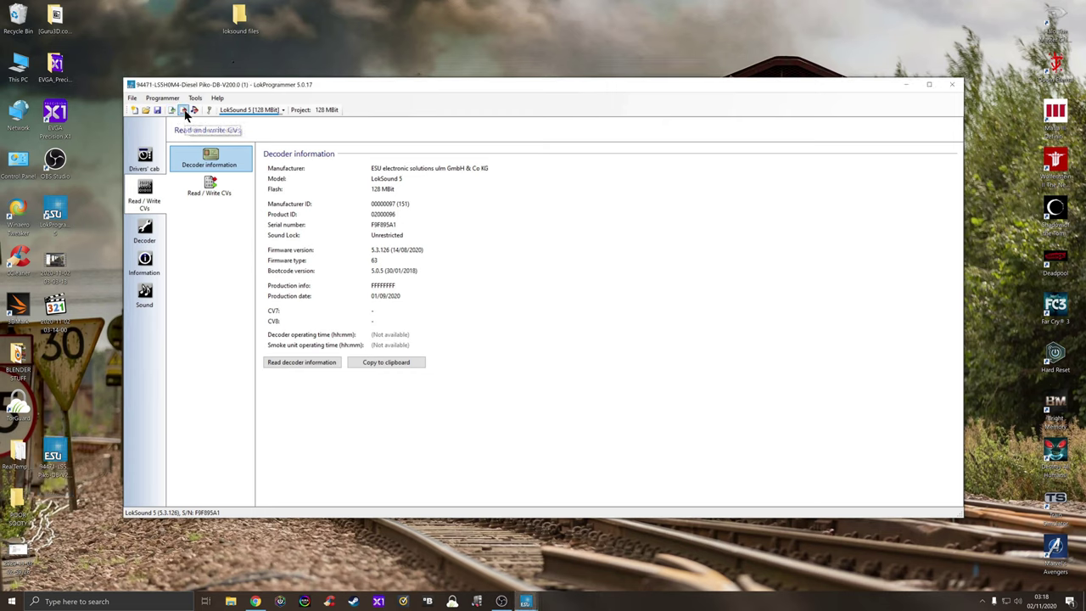
Open the desktop project 94471-LS5H0M4-Diesel Piko-DB-V200.0 (2) and write its data to the decoder, overwriting defaults with current values
left_click(184, 113)
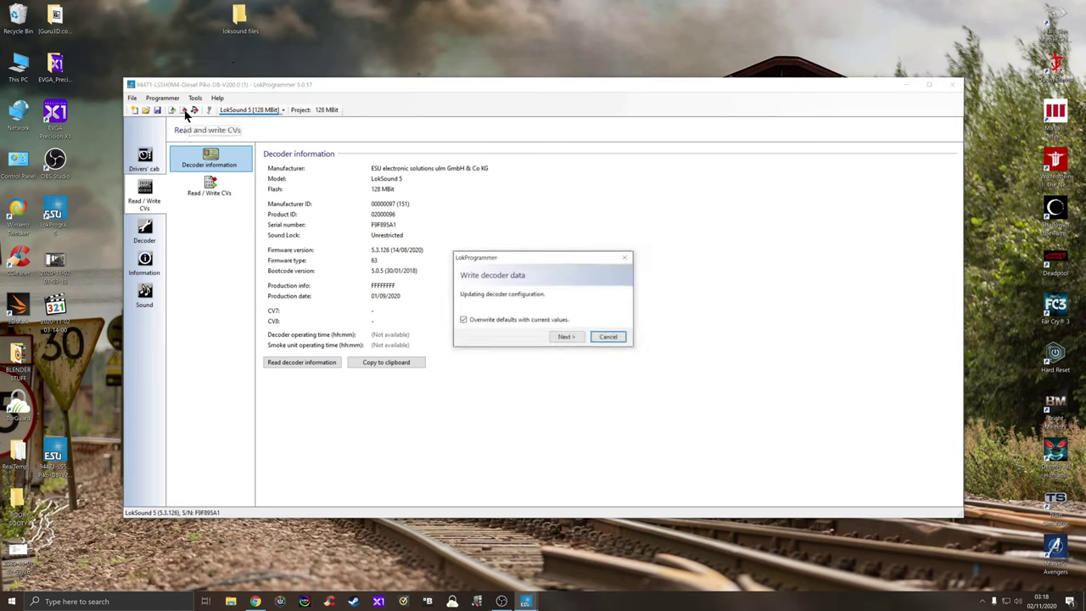
left_click(614, 339)
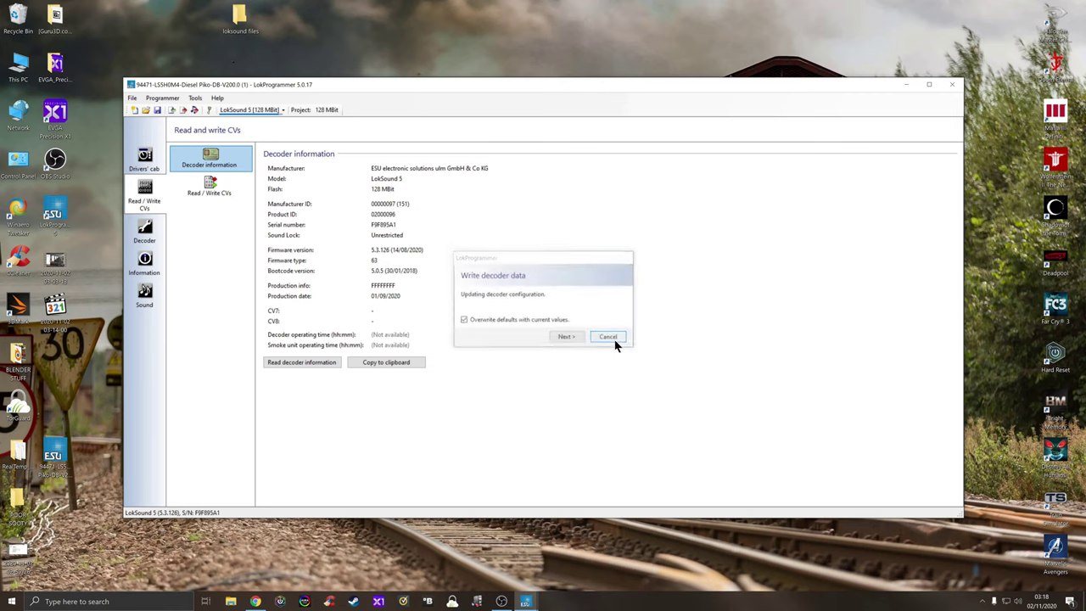
double_click(64, 454)
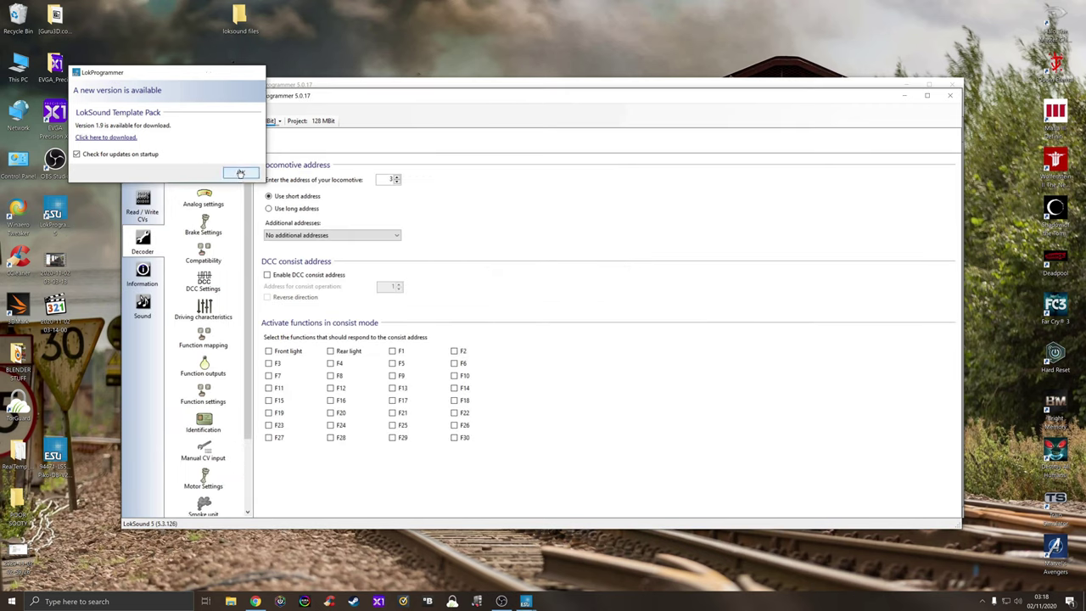
left_click(240, 173)
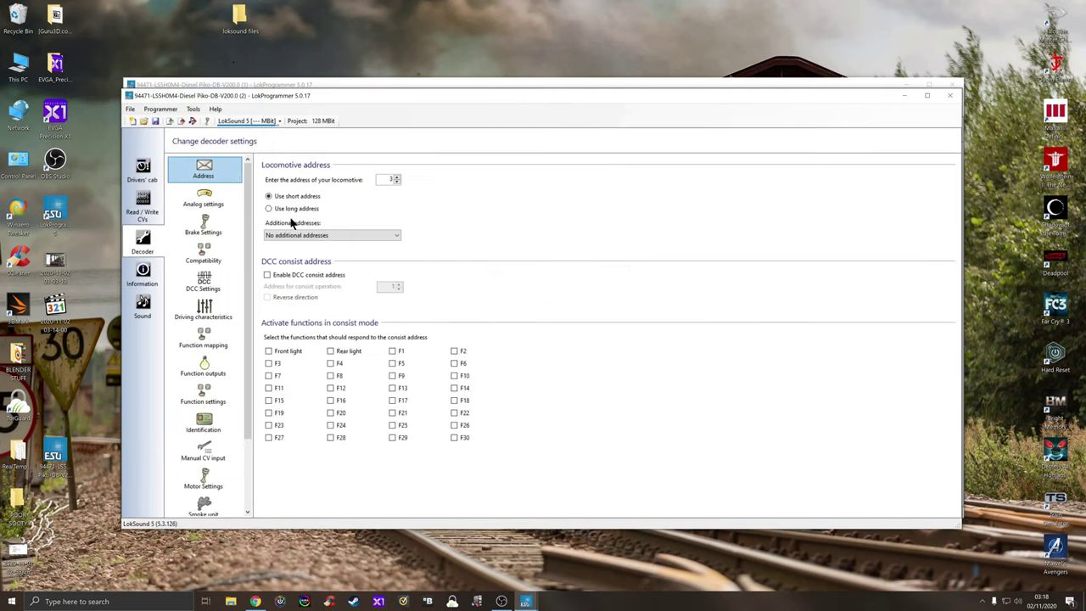
left_click(182, 121)
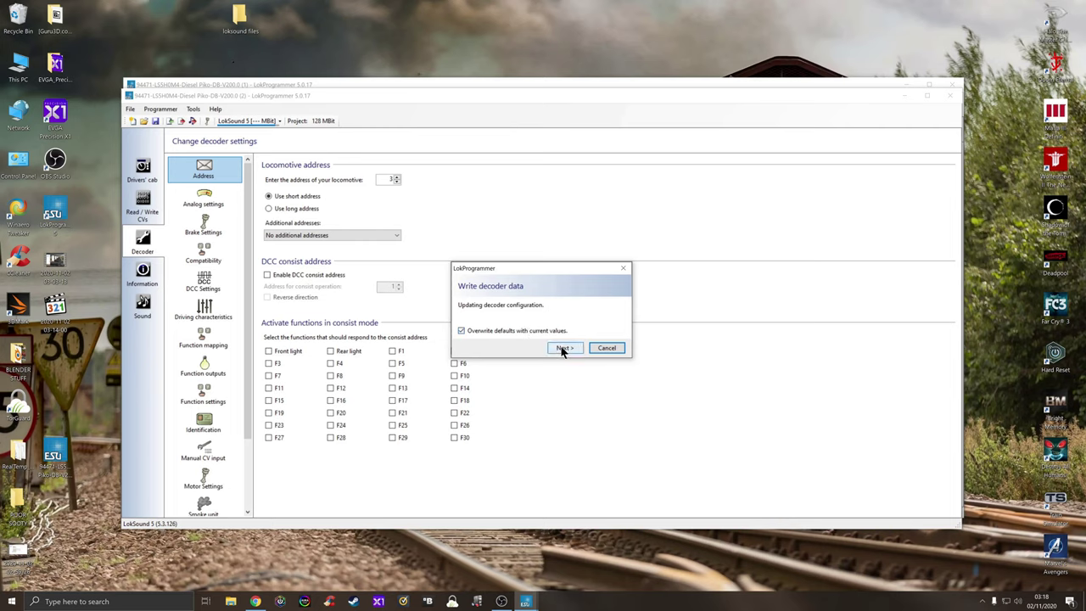
left_click(564, 349)
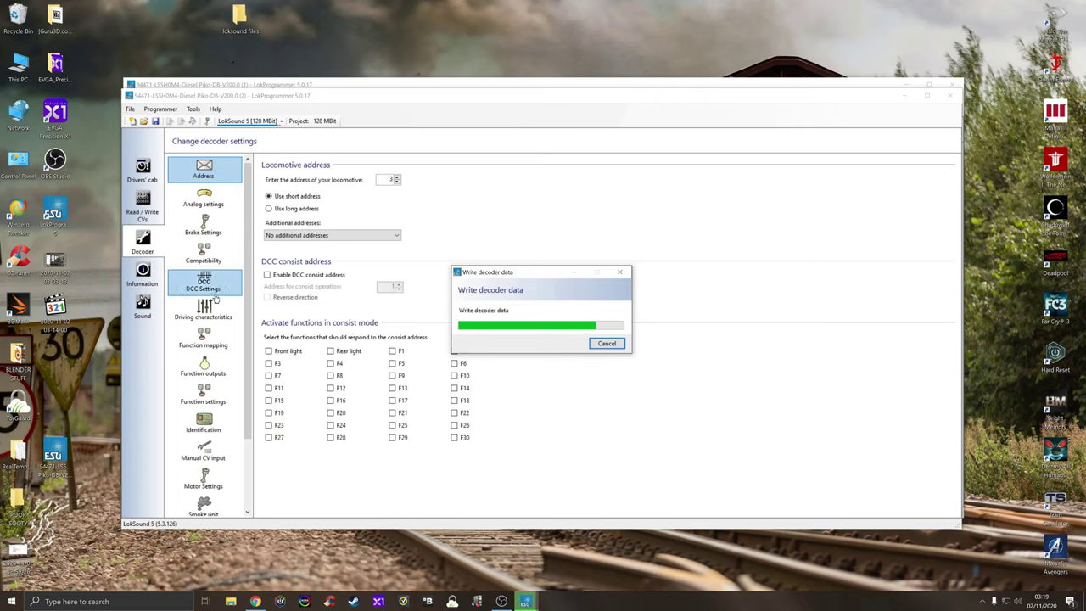
Look over the virtual drivers' cab, the CV read and write page, and the decoder's address settings
left_click(144, 168)
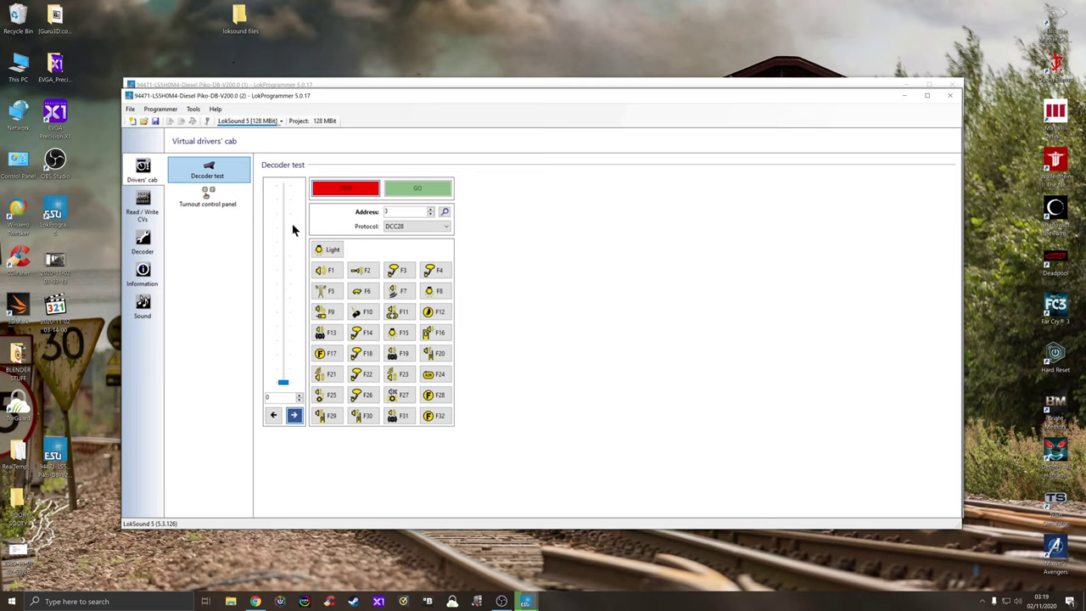
left_click(156, 211)
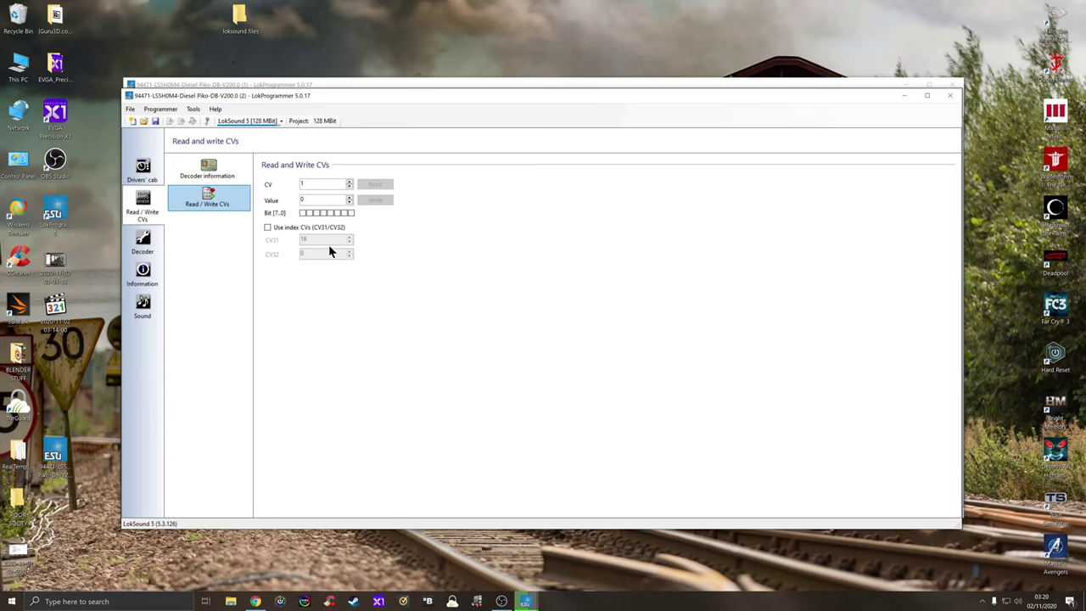
left_click(143, 249)
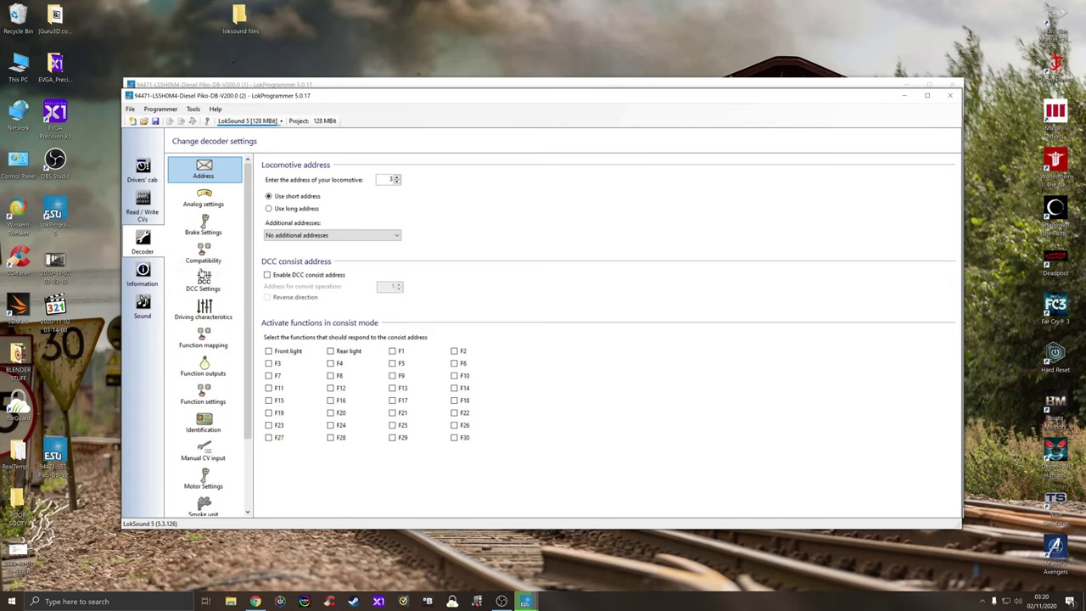
Read the V200.0 locomotive description with its function and CV notes, and examine the project's sound slots
left_click(143, 272)
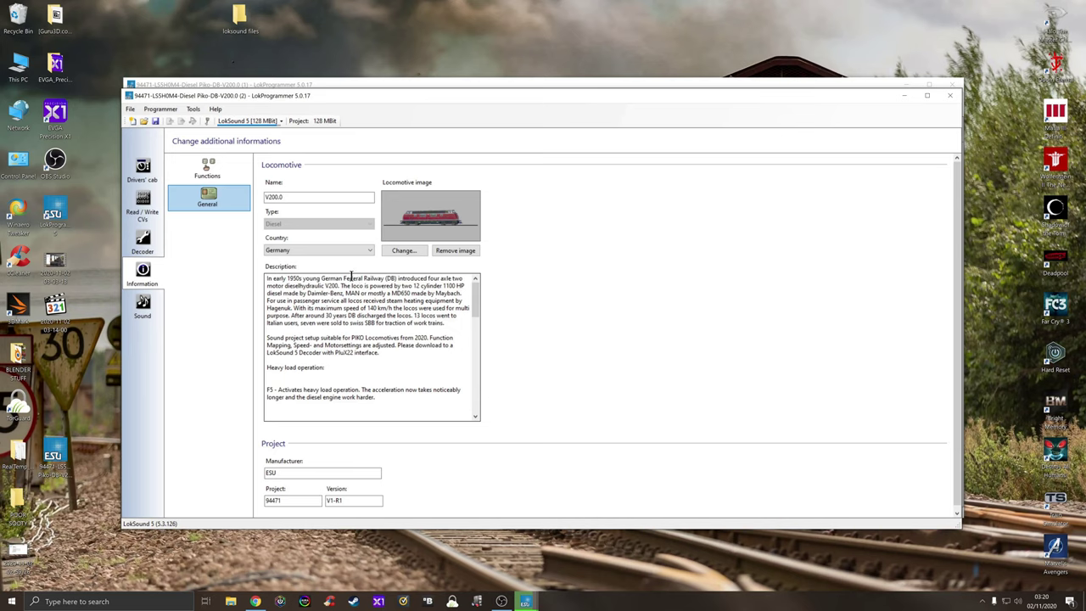
scroll(307, 293, "down", 1)
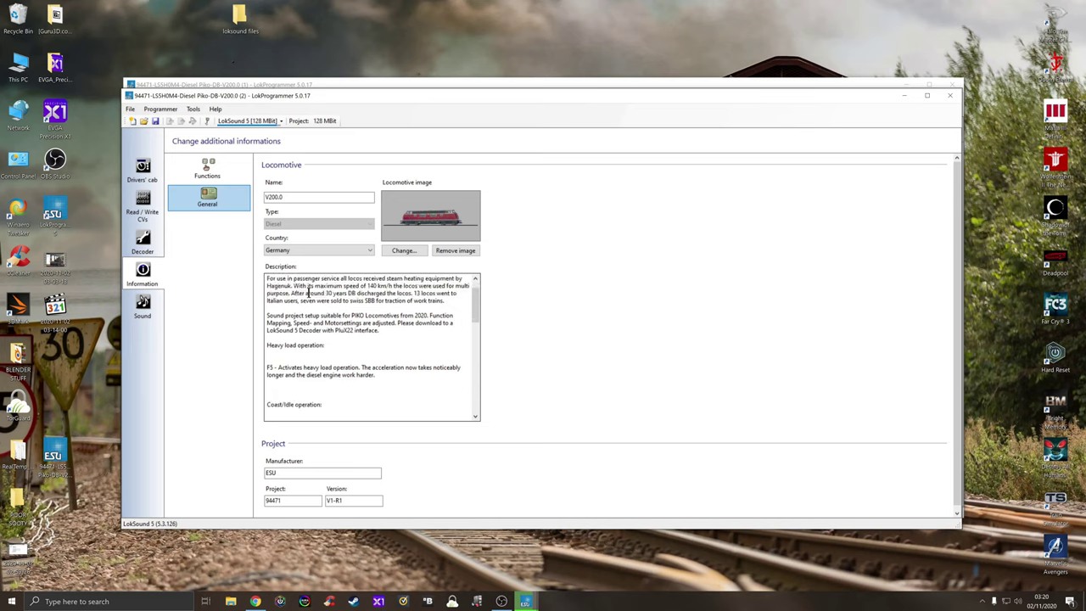
scroll(319, 294, "down", 2)
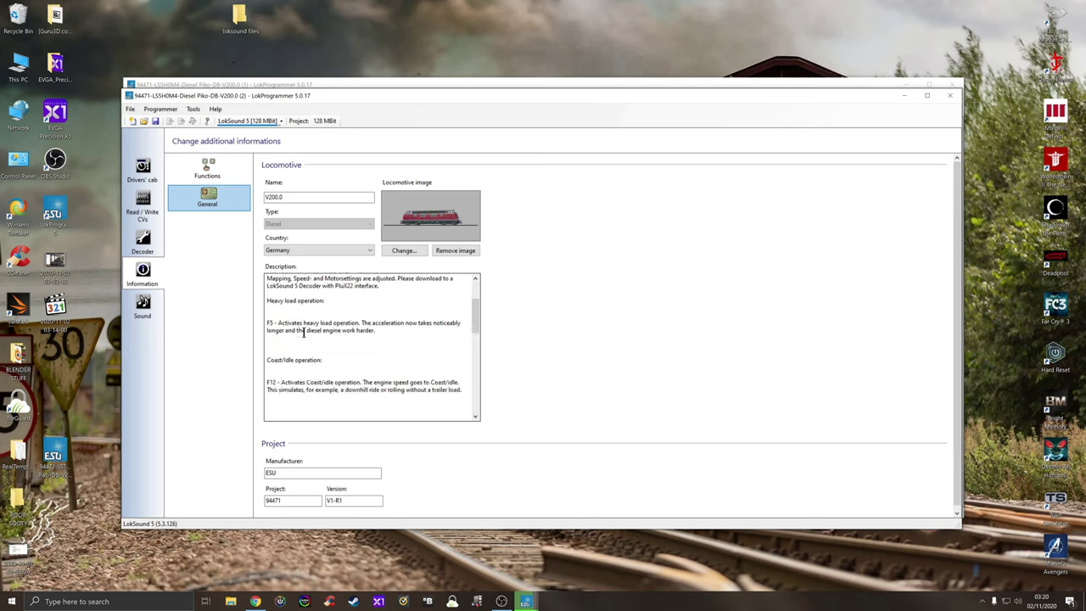
scroll(310, 338, "down", 2)
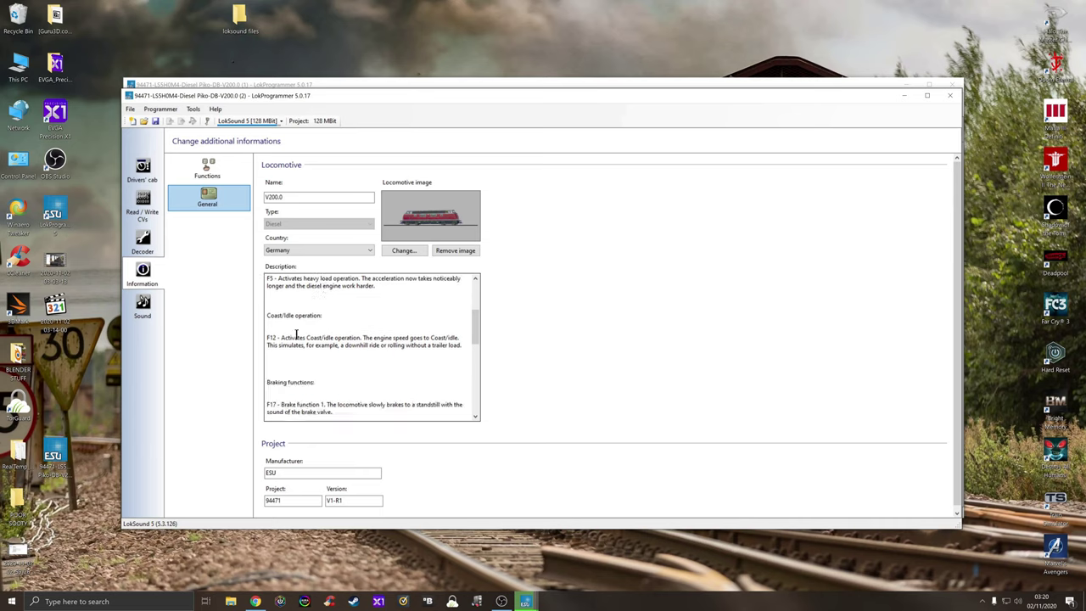
scroll(307, 345, "down", 2)
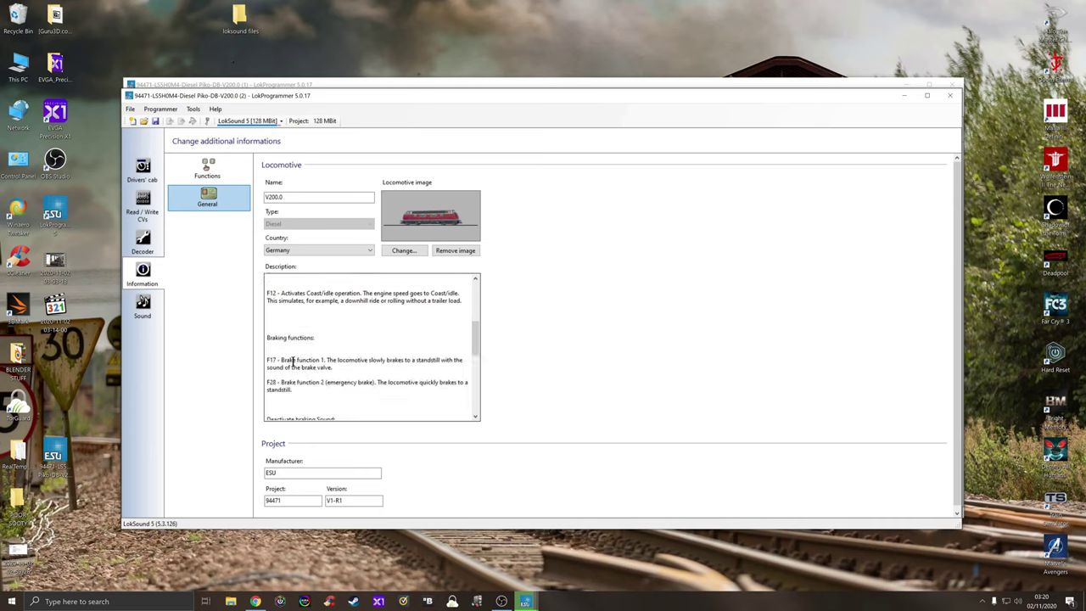
scroll(415, 361, "down", 2)
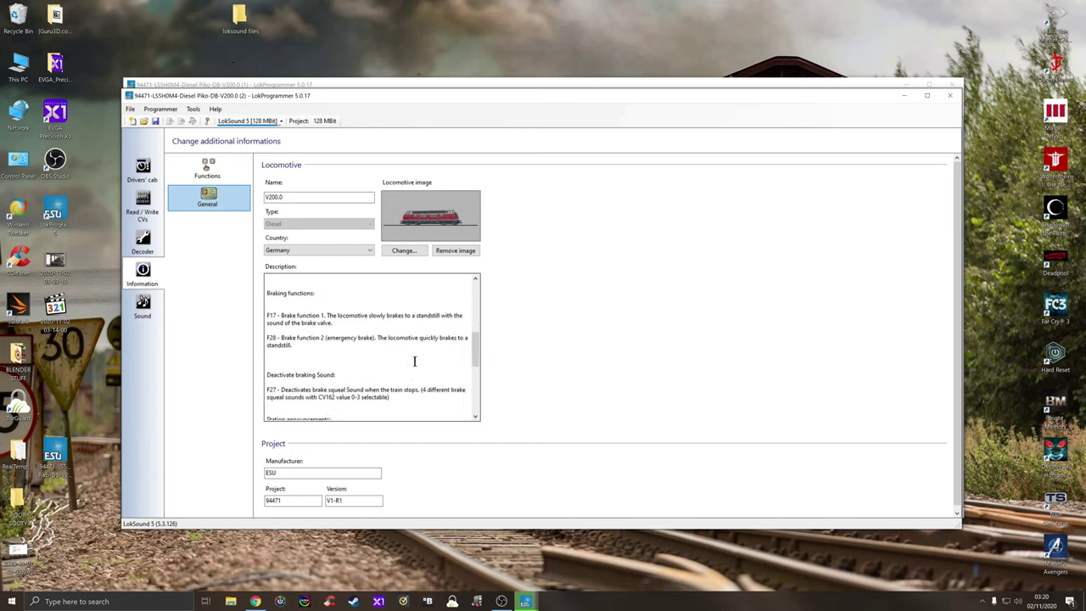
scroll(415, 362, "down", 5)
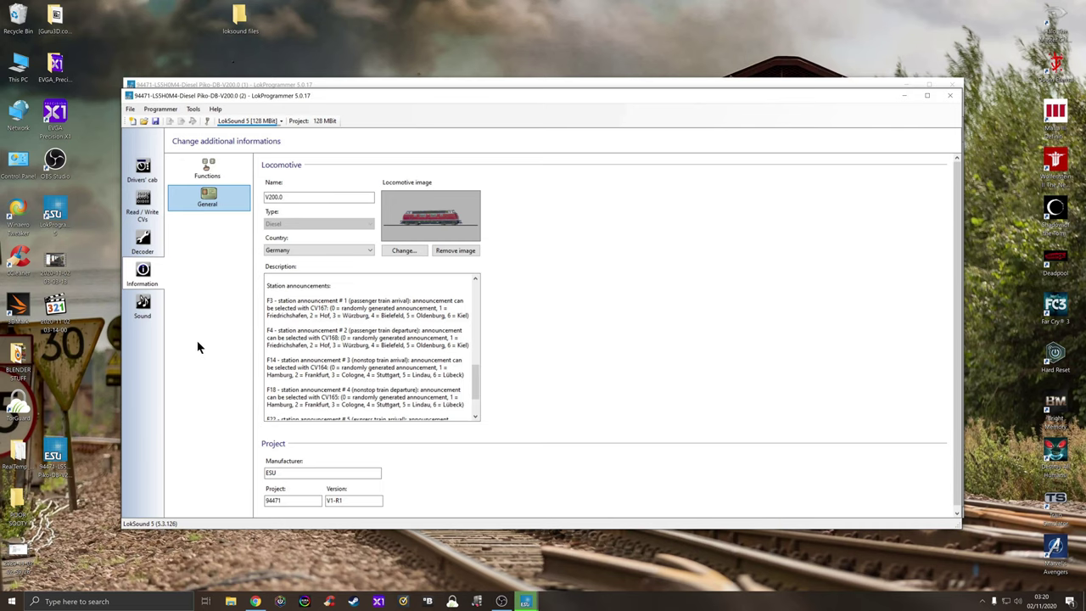
left_click(151, 314)
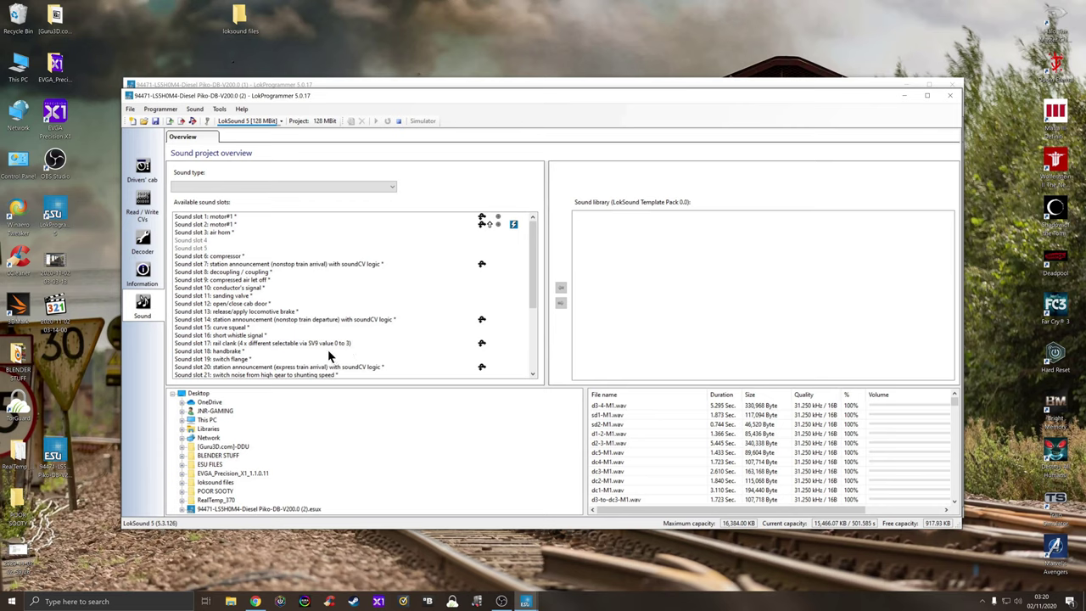
left_click(243, 329)
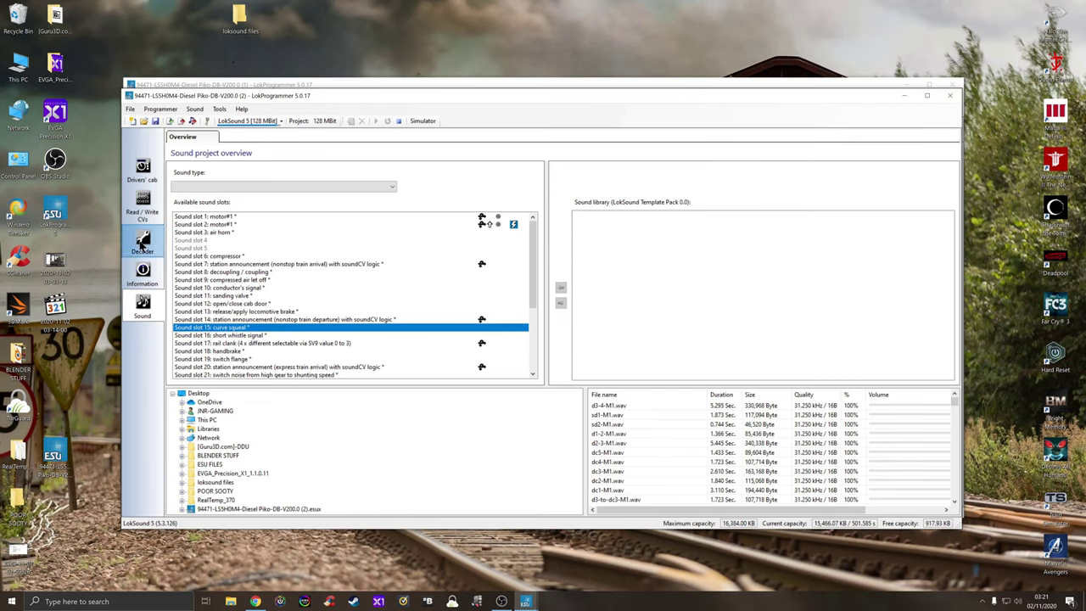
Start the decoder test in the virtual drivers' cab, turn on F1, and try the F2 air horn and F3 announcement
left_click(142, 169)
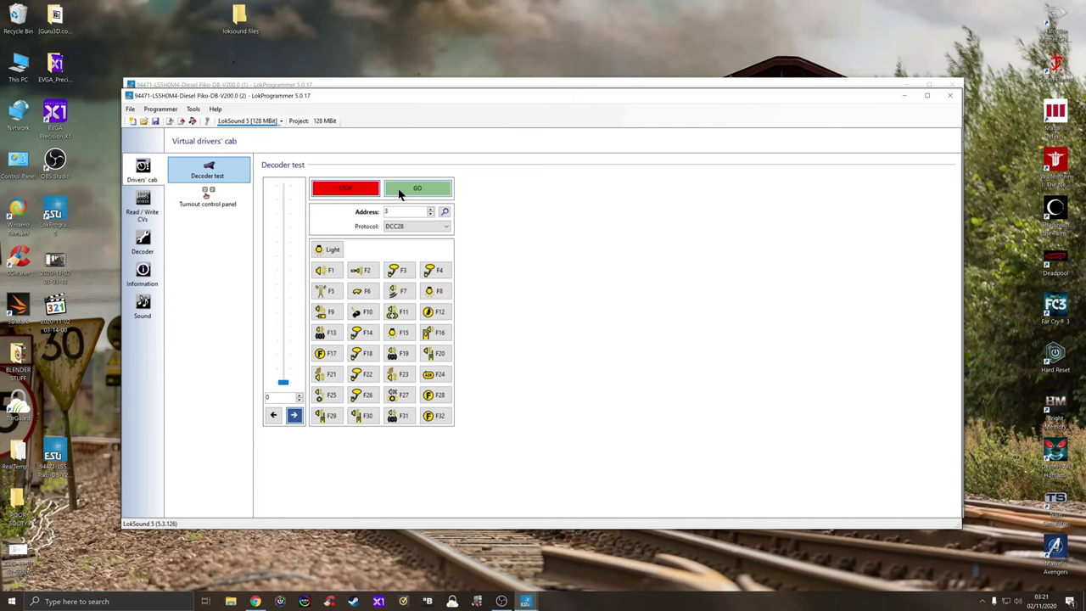
left_click(415, 191)
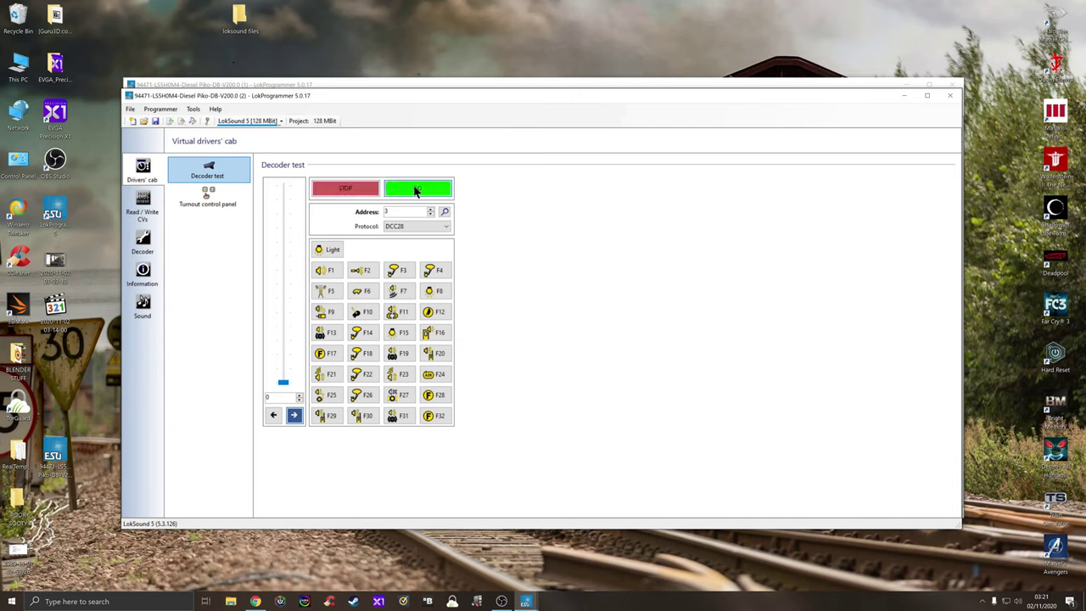
left_click(335, 272)
left_click(364, 272)
left_click(403, 272)
left_click(403, 271)
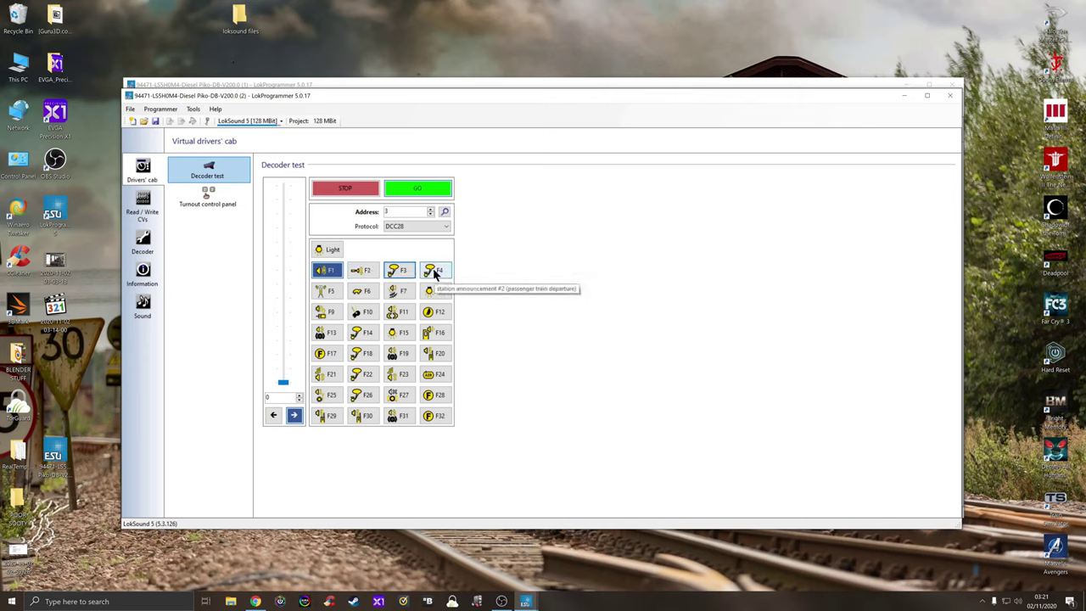
Test functions F10, F21 (switch flange), F7 and F9 (compressed air let off), and turn off F1
left_click(439, 292)
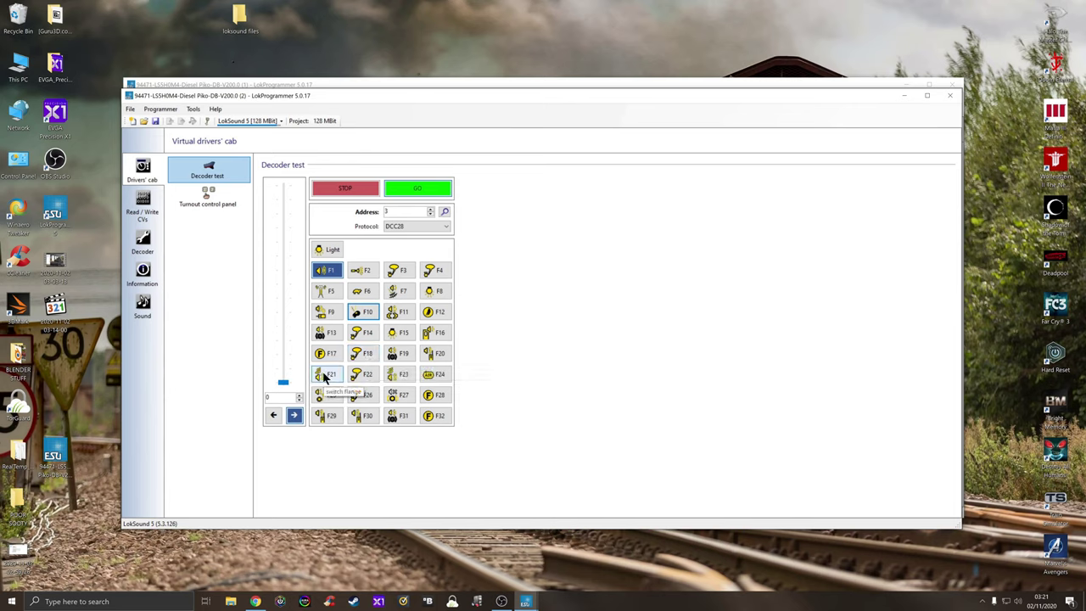
left_click(323, 376)
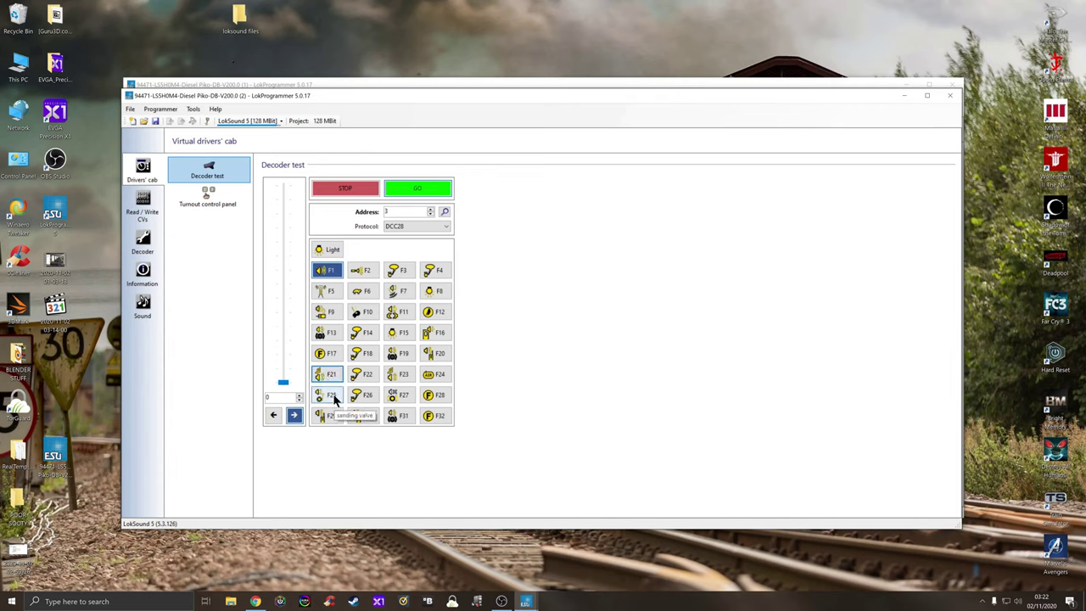
left_click(401, 292)
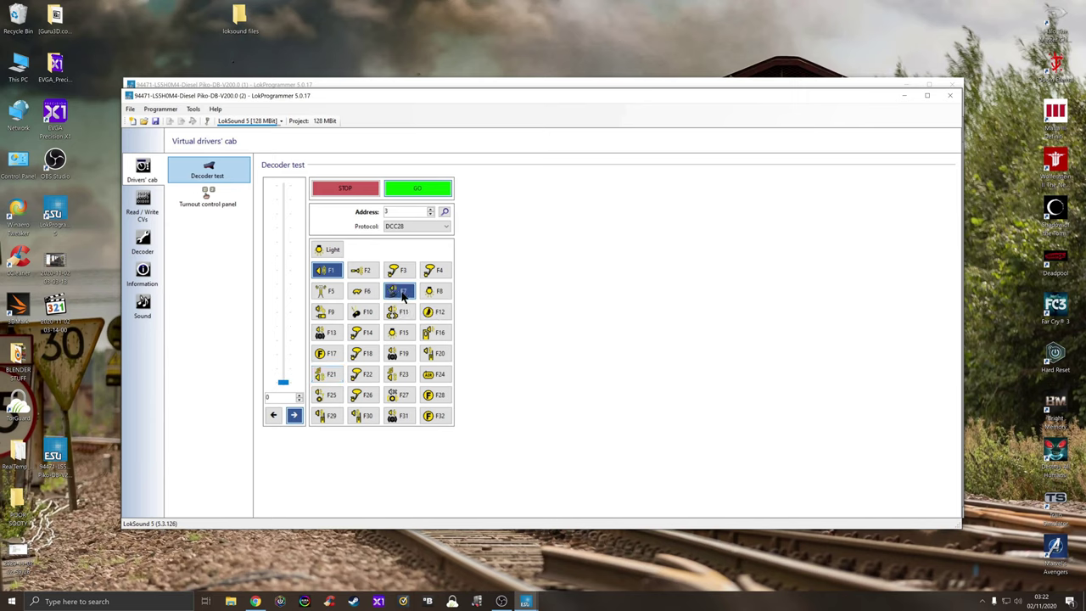
left_click(402, 295)
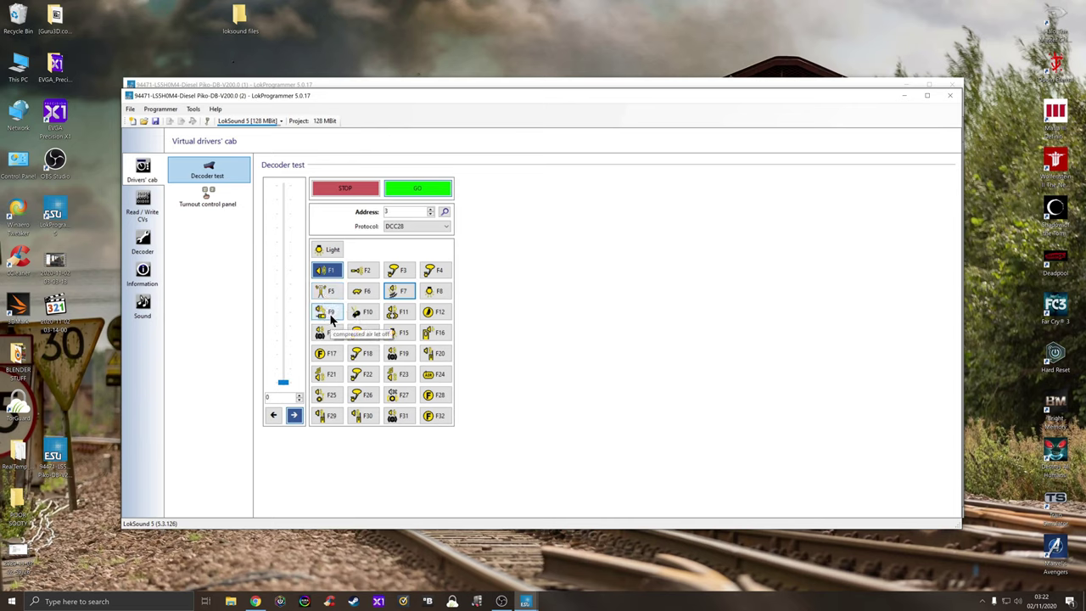
left_click(331, 314)
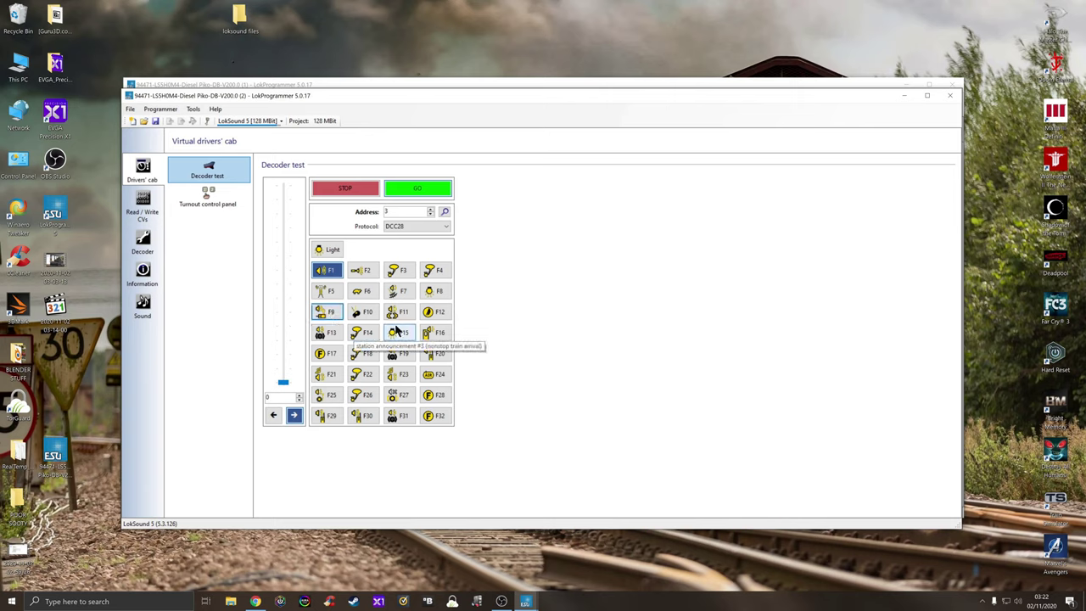
left_click(329, 272)
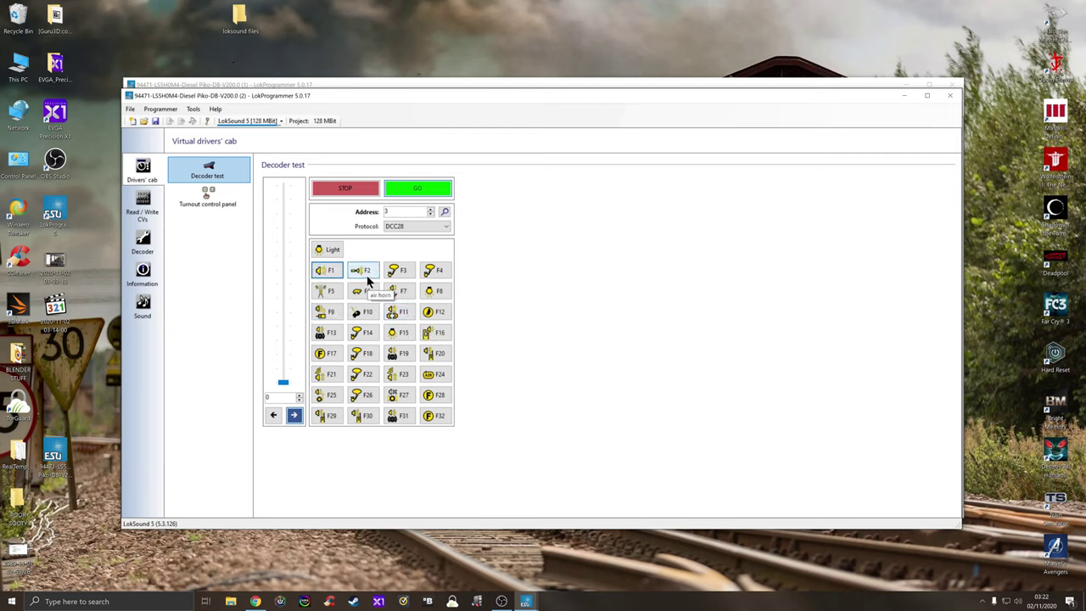